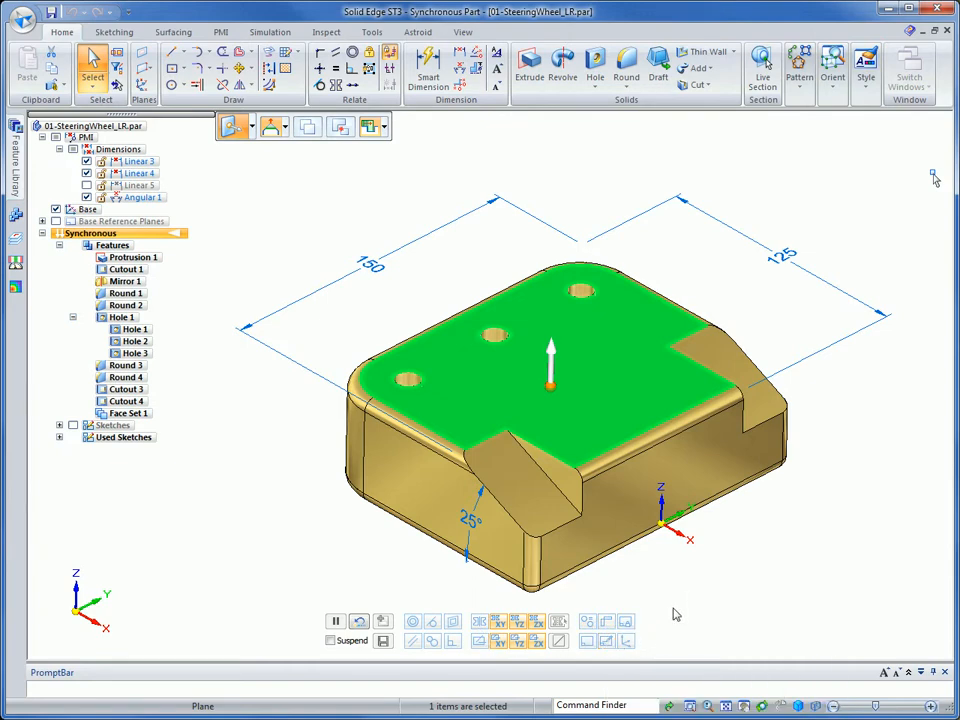
- Move the block's top face straight upward to an overall block height of 62 mm
{"action": "left_click", "coordinate": [552, 395]}
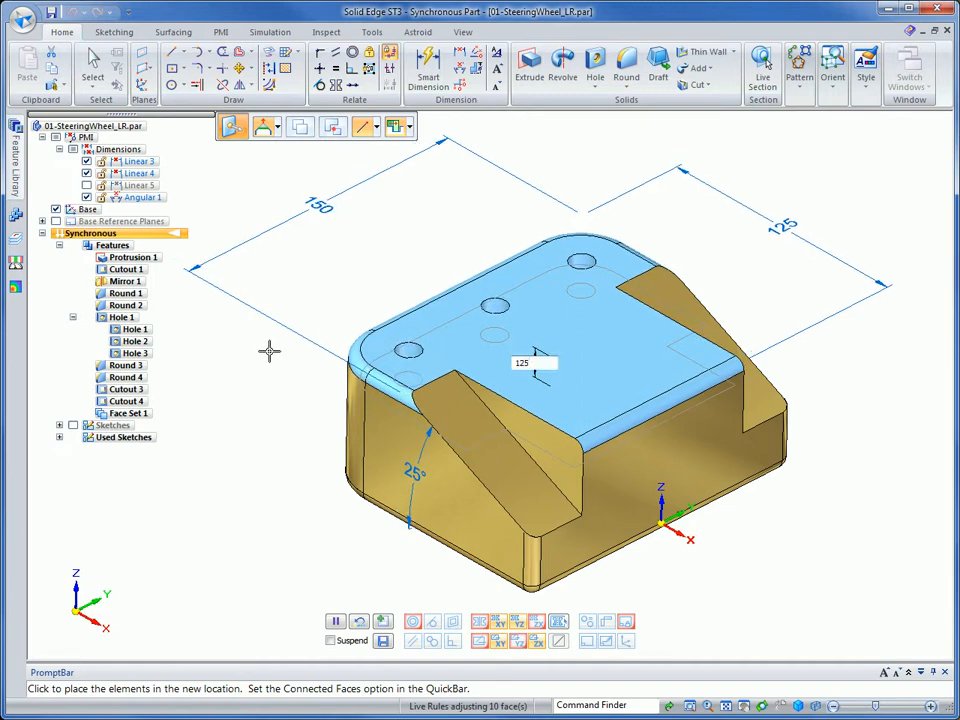
{"action": "key", "text": "Return"}
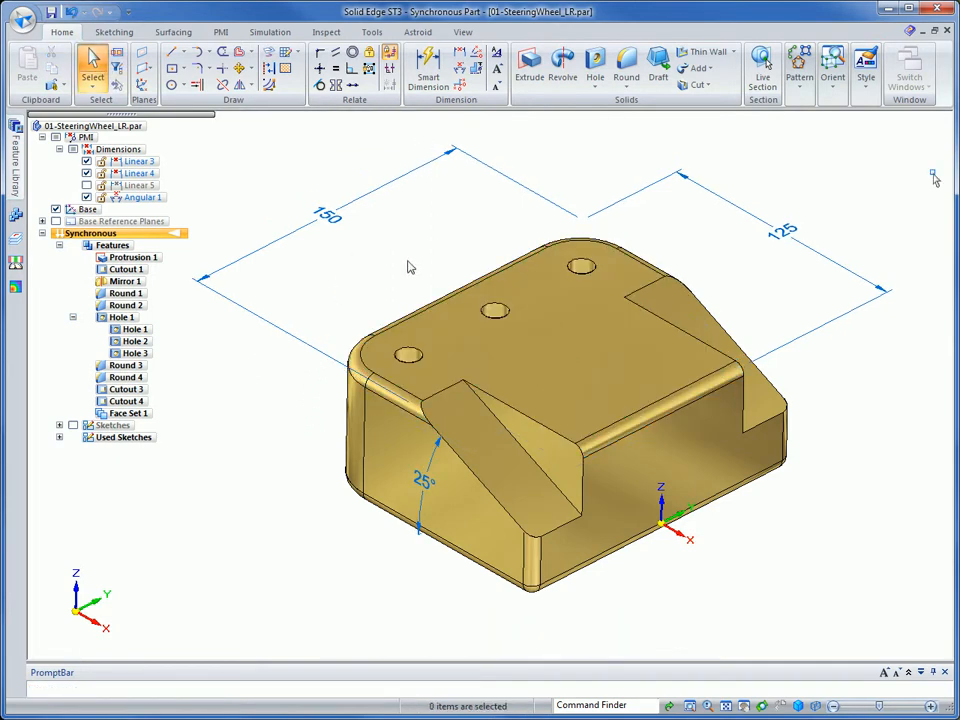
- Add a Smart Dimension for the block's overall height, from the bottom edge to the top, placed beside the block
{"action": "right_click", "coordinate": [351, 305]}
{"action": "left_click", "coordinate": [313, 300]}
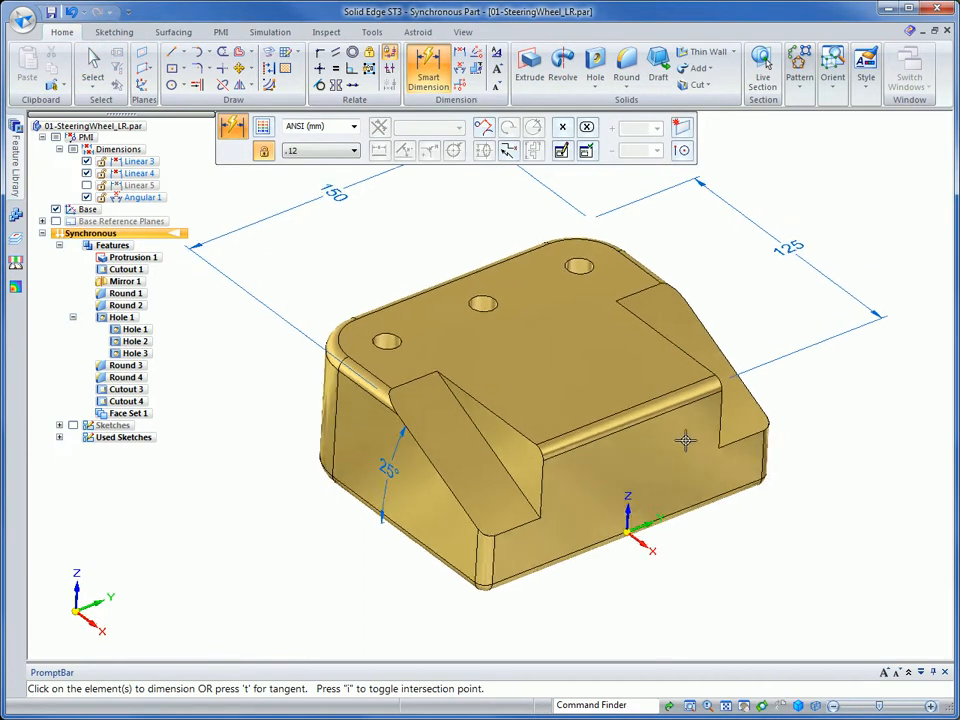
{"action": "middle_click_drag", "start_coordinate": [686, 440], "coordinate": [640, 384]}
{"action": "left_click", "coordinate": [604, 379]}
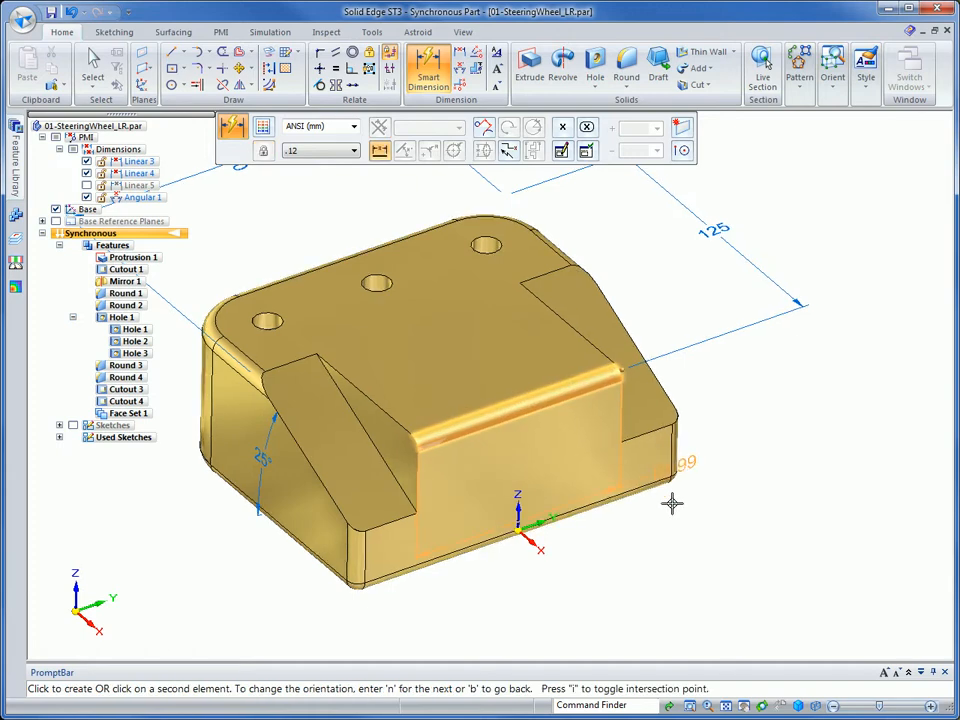
{"action": "middle_click_drag", "start_coordinate": [672, 503], "coordinate": [665, 452]}
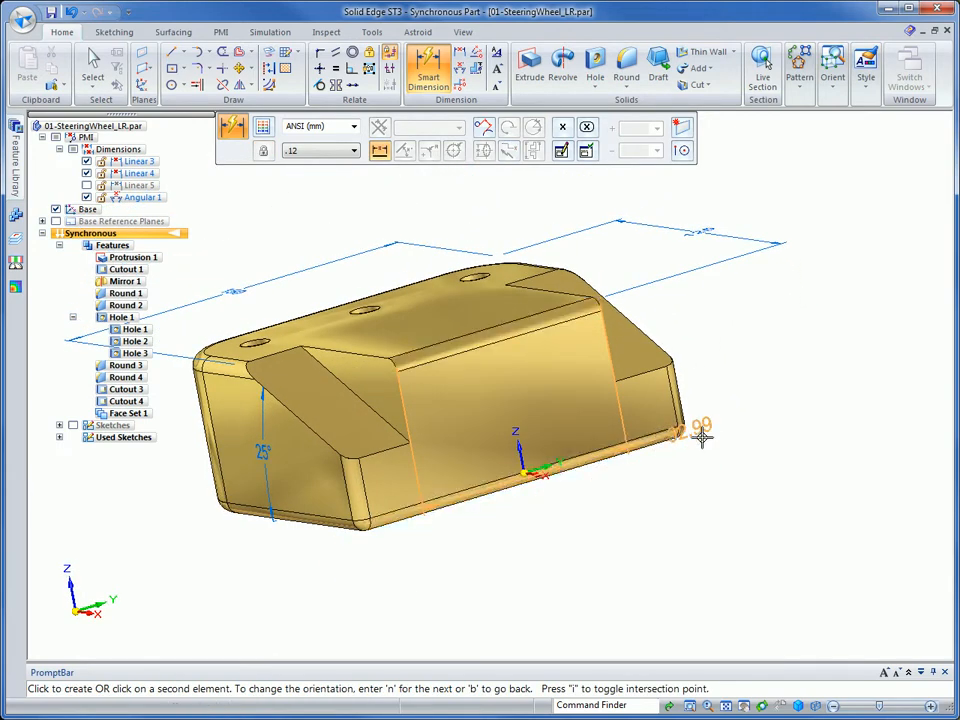
{"action": "left_click", "coordinate": [698, 436]}
{"action": "middle_click_drag", "start_coordinate": [712, 368], "coordinate": [757, 386]}
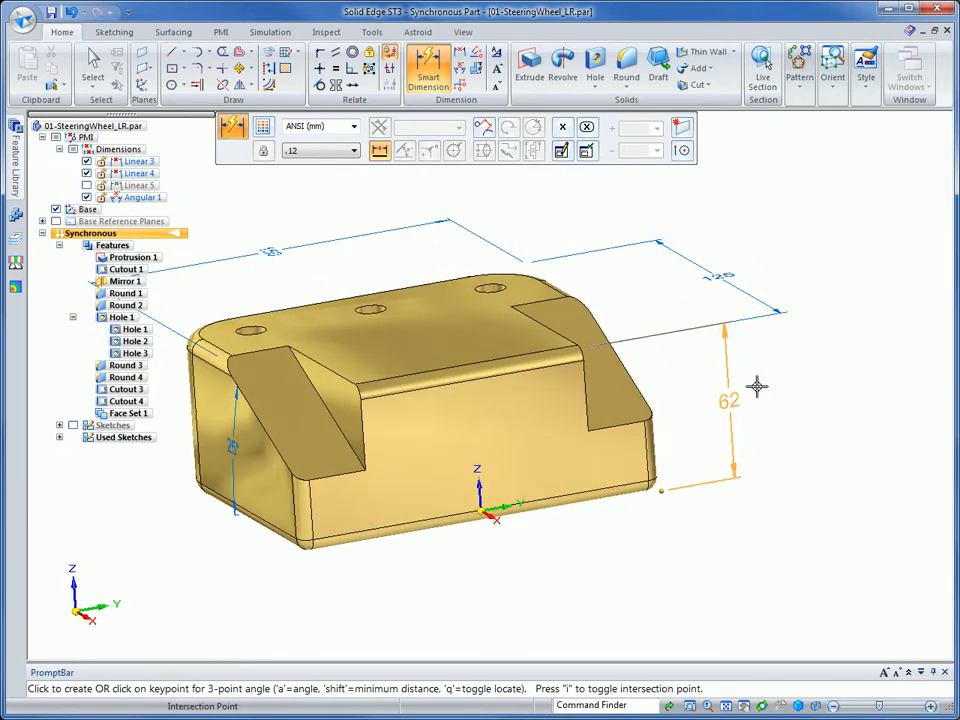
{"action": "left_click", "coordinate": [784, 372]}
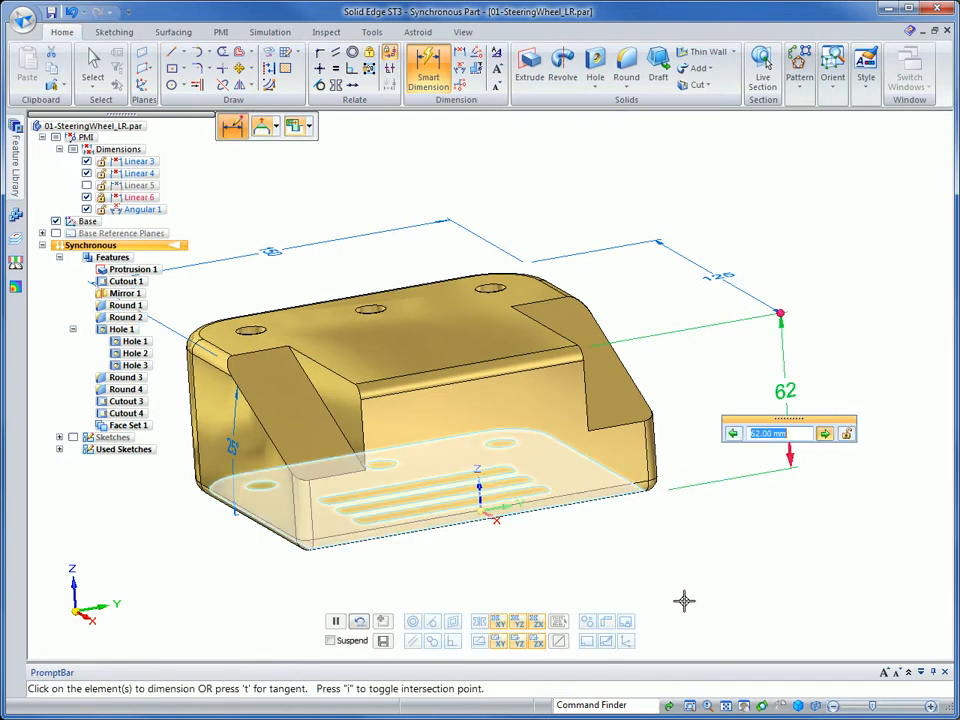
- Set the overall height dimension to 66 mm, with the top face moving and the bottom face held in place
{"action": "left_click", "coordinate": [734, 436]}
{"action": "middle_click_drag", "start_coordinate": [739, 557], "coordinate": [776, 536]}
{"action": "scroll", "coordinate": [775, 536], "scroll_direction": "up", "scroll_amount": 1}
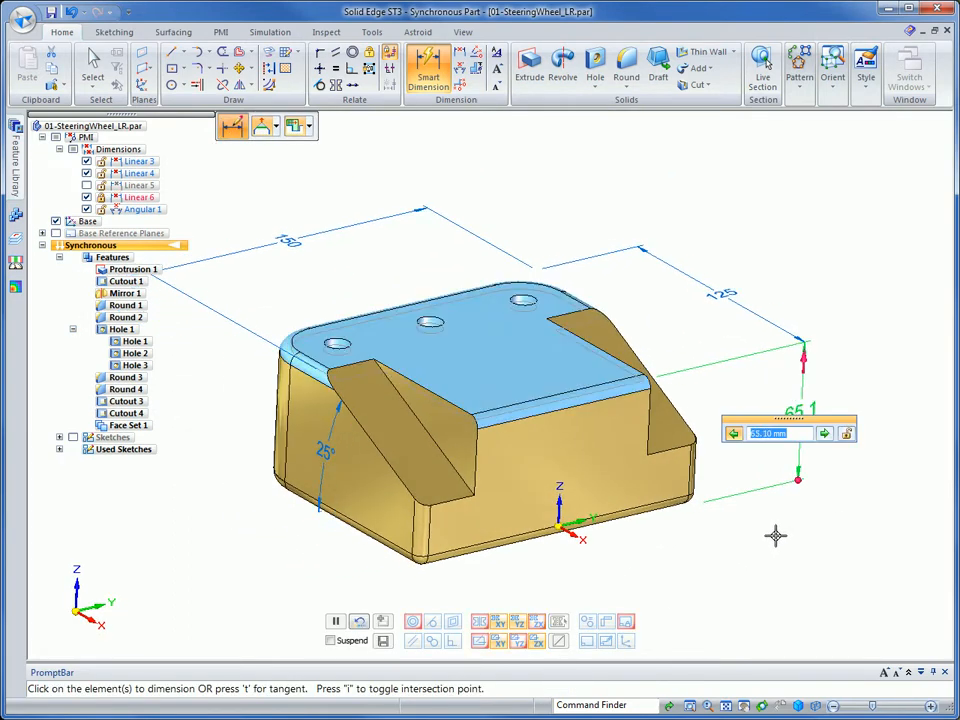
{"action": "scroll", "coordinate": [776, 530], "scroll_direction": "up", "scroll_amount": 3}
{"action": "scroll", "coordinate": [775, 527], "scroll_direction": "down", "scroll_amount": 3}
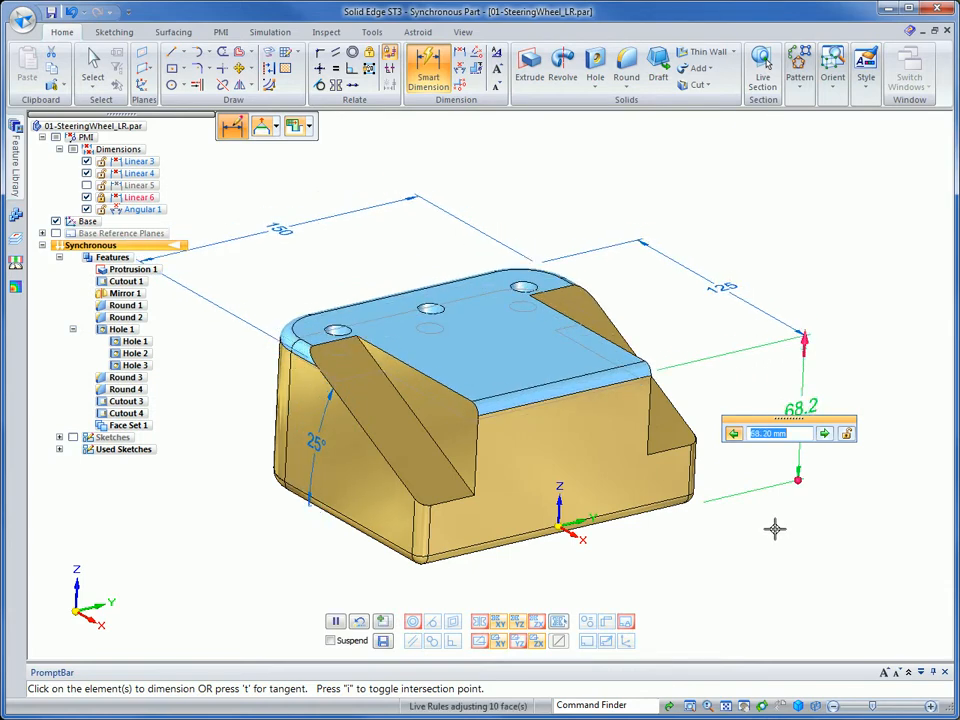
{"action": "scroll", "coordinate": [775, 527], "scroll_direction": "down", "scroll_amount": 1}
{"action": "scroll", "coordinate": [775, 525], "scroll_direction": "up", "scroll_amount": 2}
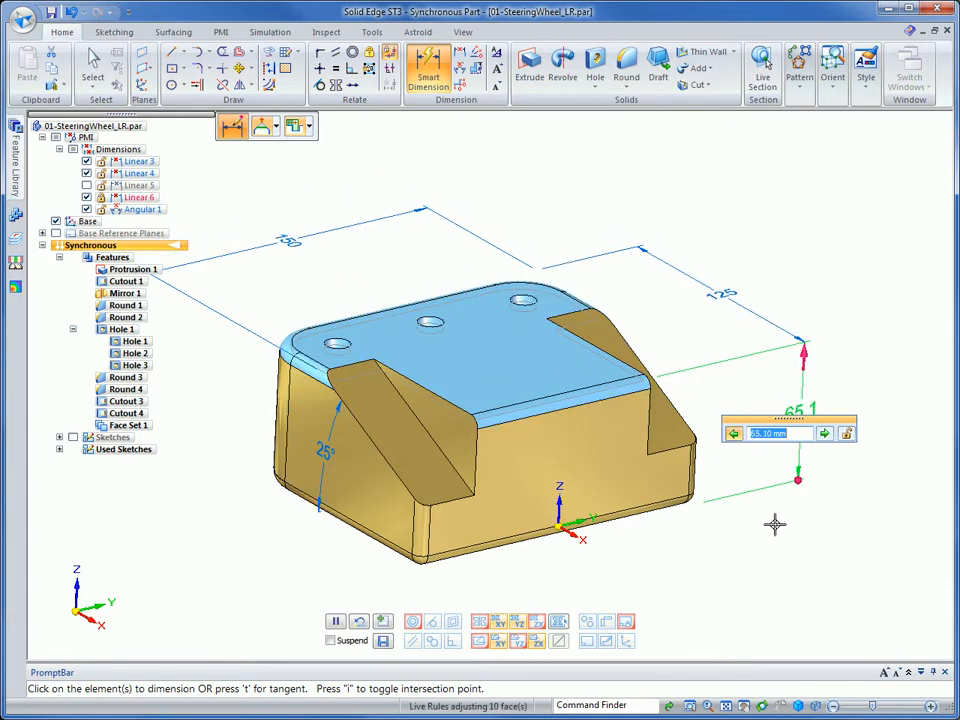
{"action": "scroll", "coordinate": [775, 523], "scroll_direction": "up", "scroll_amount": 1}
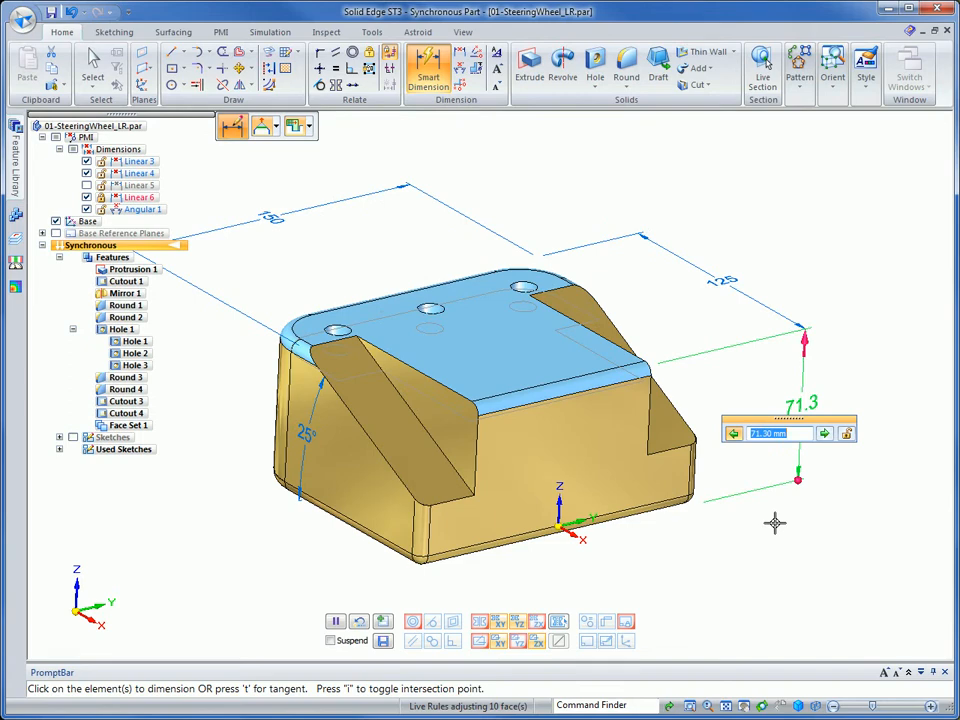
{"action": "scroll", "coordinate": [775, 522], "scroll_direction": "down", "scroll_amount": 2}
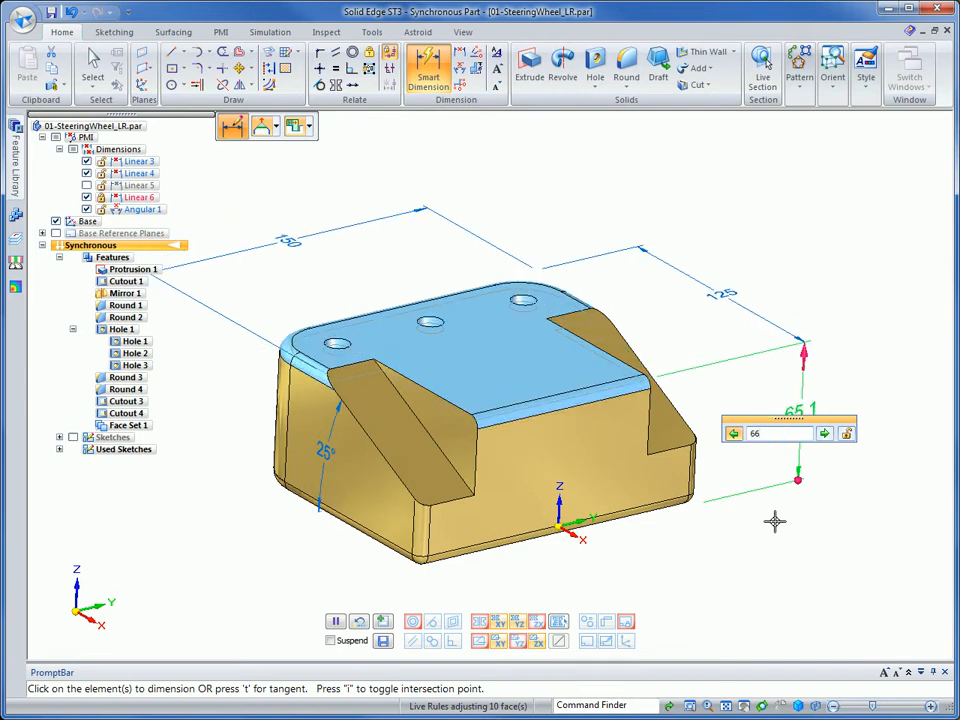
{"action": "key", "text": "Return"}
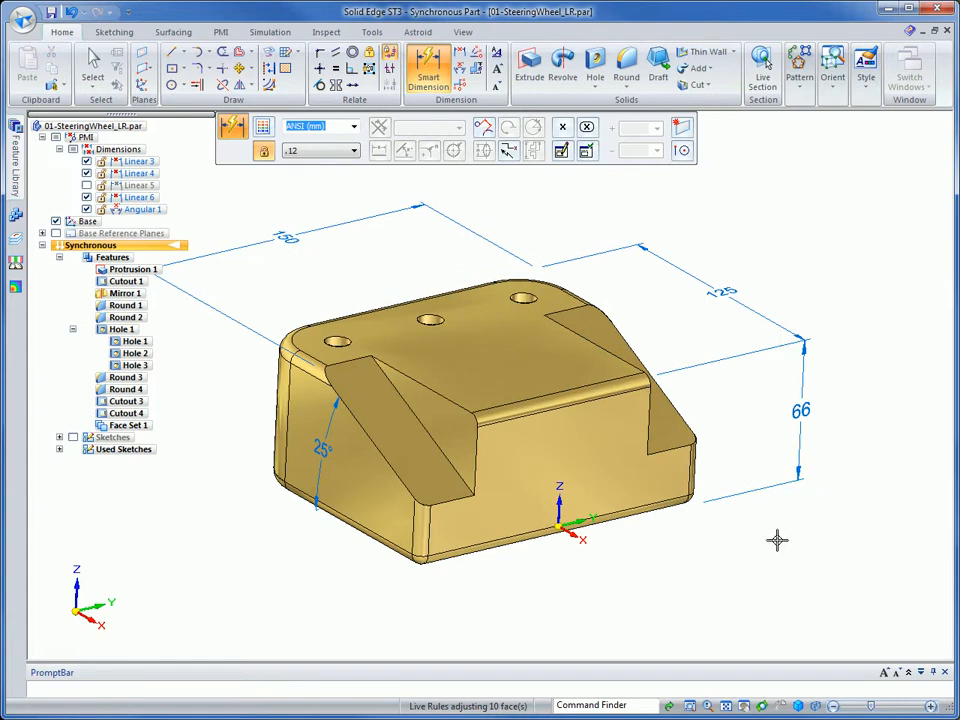
{"action": "key", "text": "Escape"}
- Try to move the front face outward along X without including the two sloped cutout faces
{"action": "key", "text": "ctrl+i"}
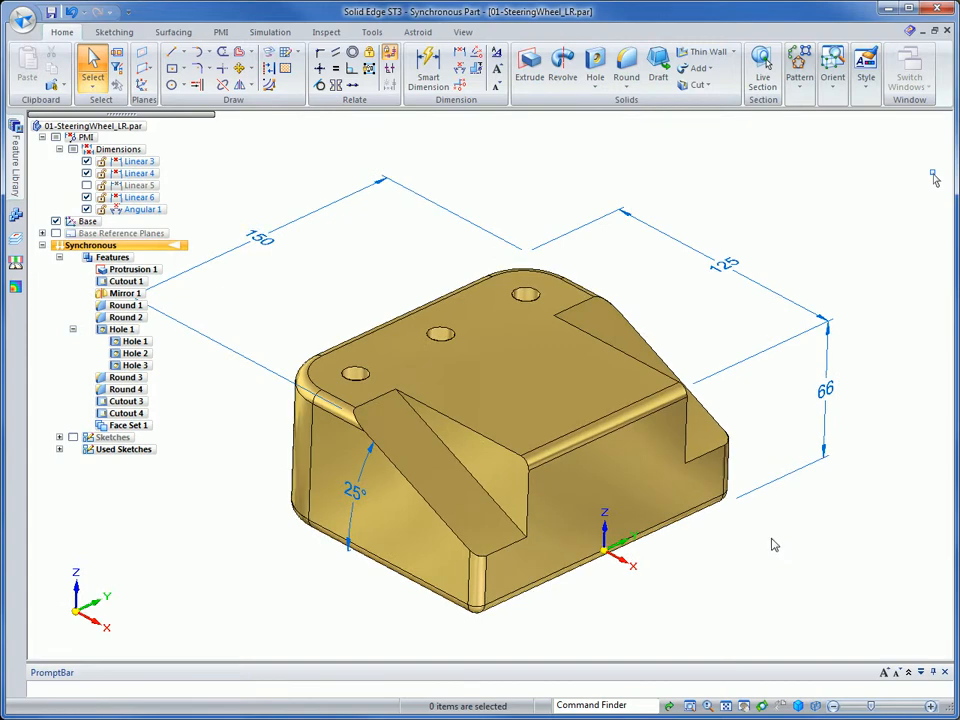
{"action": "left_click", "coordinate": [604, 478]}
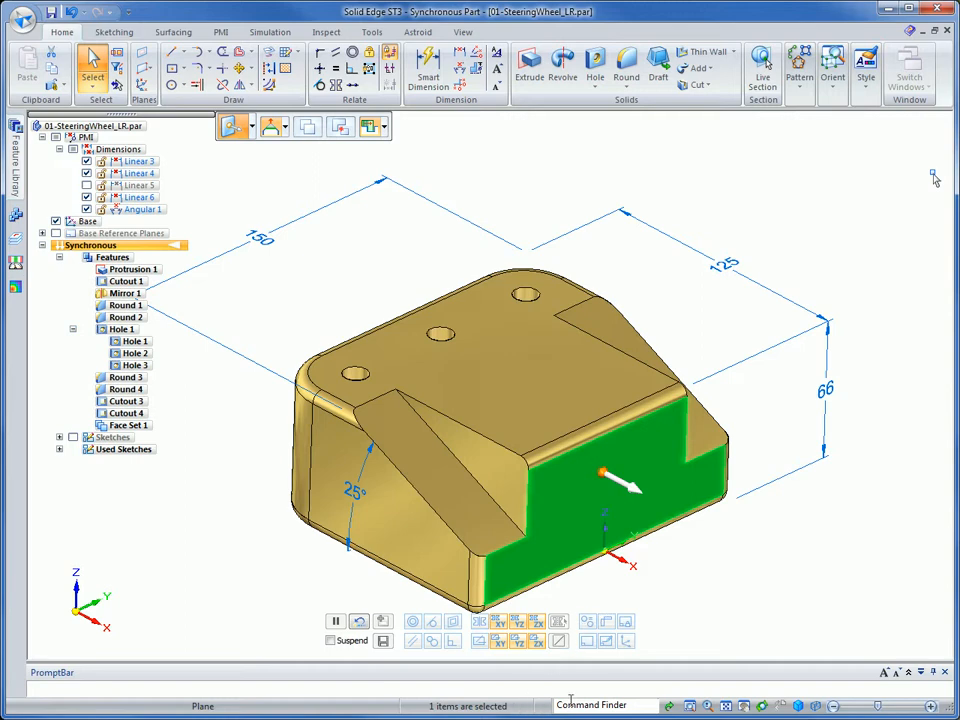
{"action": "left_click", "coordinate": [632, 486]}
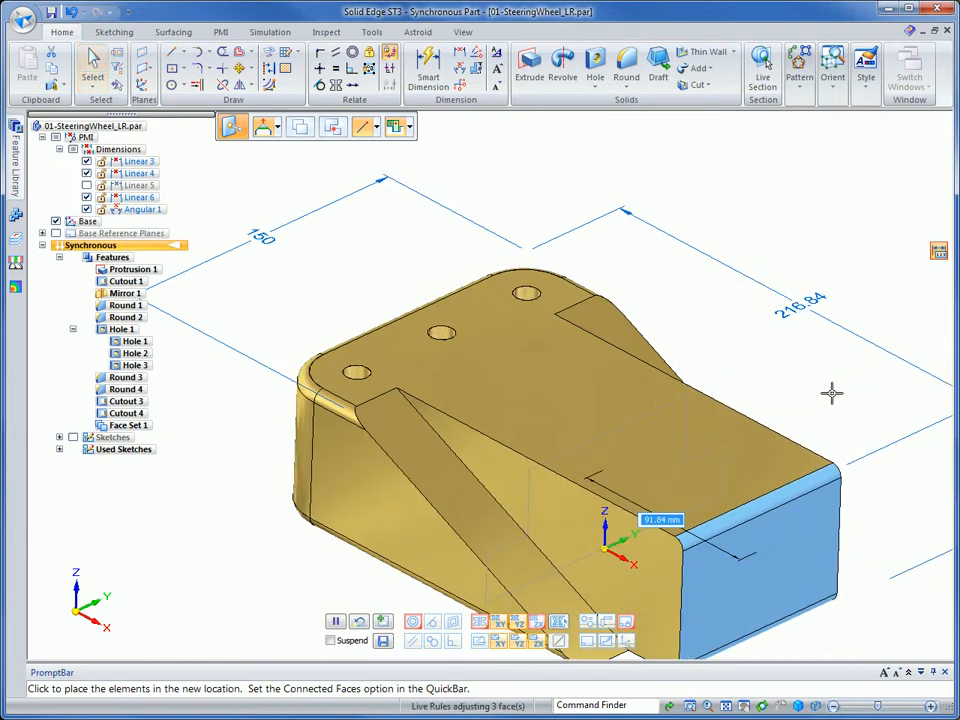
{"action": "scroll", "coordinate": [830, 390], "scroll_direction": "down", "scroll_amount": 2}
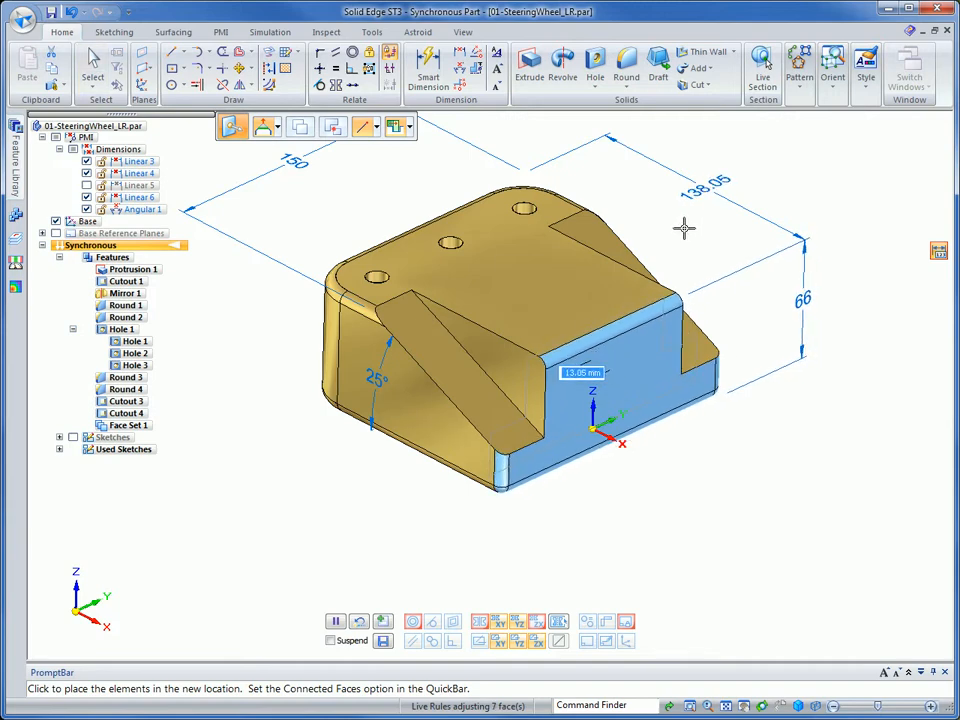
{"action": "left_click", "coordinate": [684, 228]}
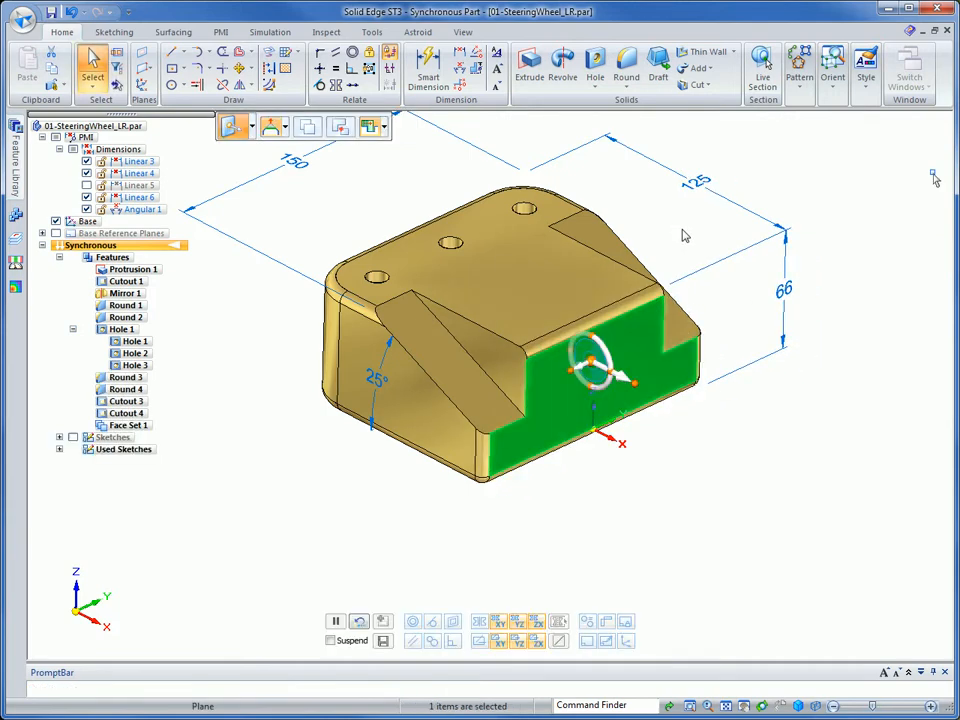
- Move the front face and both sloped cutout faces outward together by 20 mm, and clear the selection
{"action": "left_click", "coordinate": [606, 250], "text": "ctrl"}
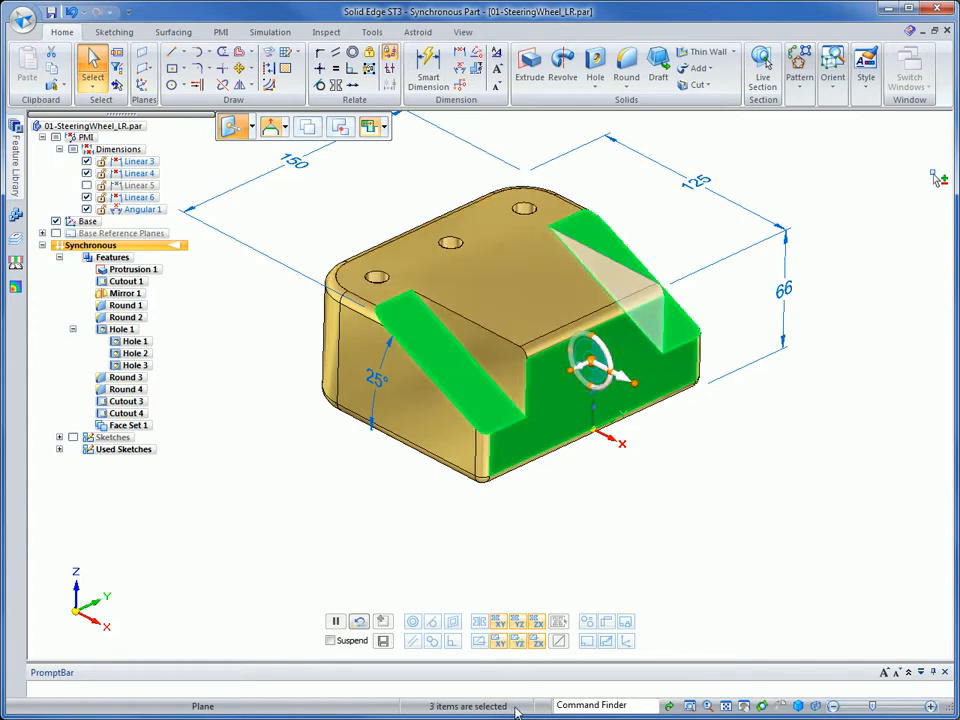
{"action": "left_click", "coordinate": [628, 380]}
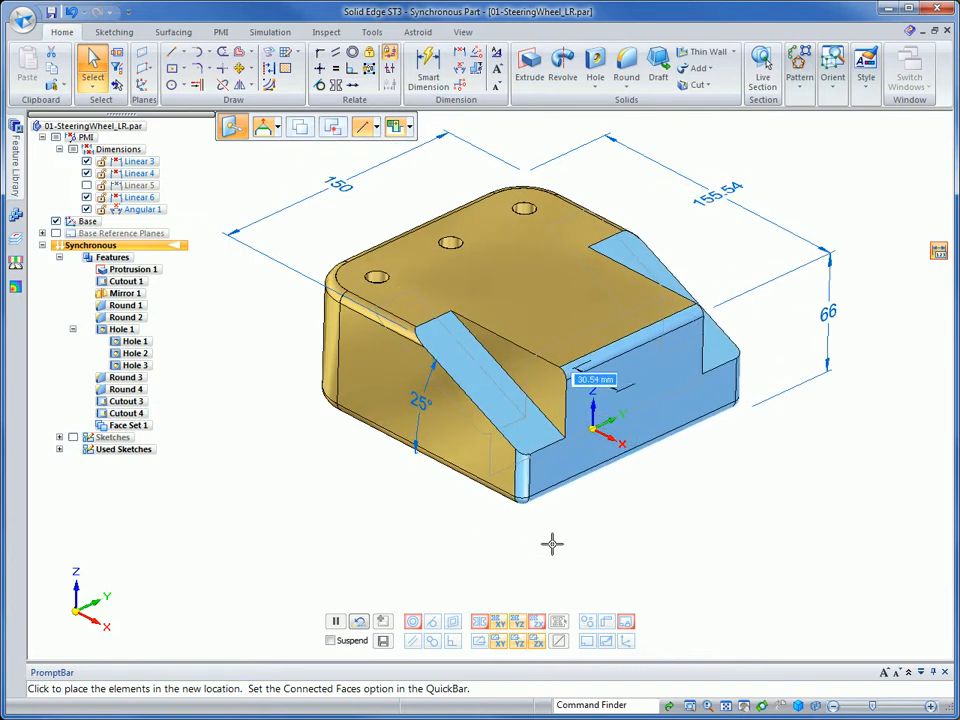
{"action": "type", "text": "29"}
{"action": "key", "text": "Return"}
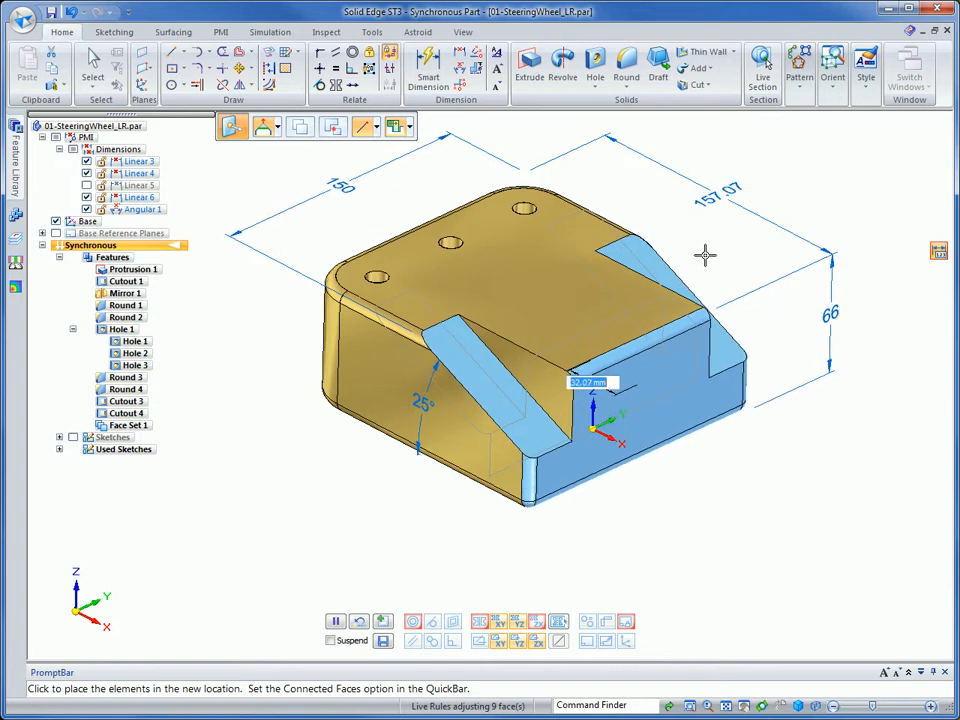
{"action": "key", "text": "Return"}
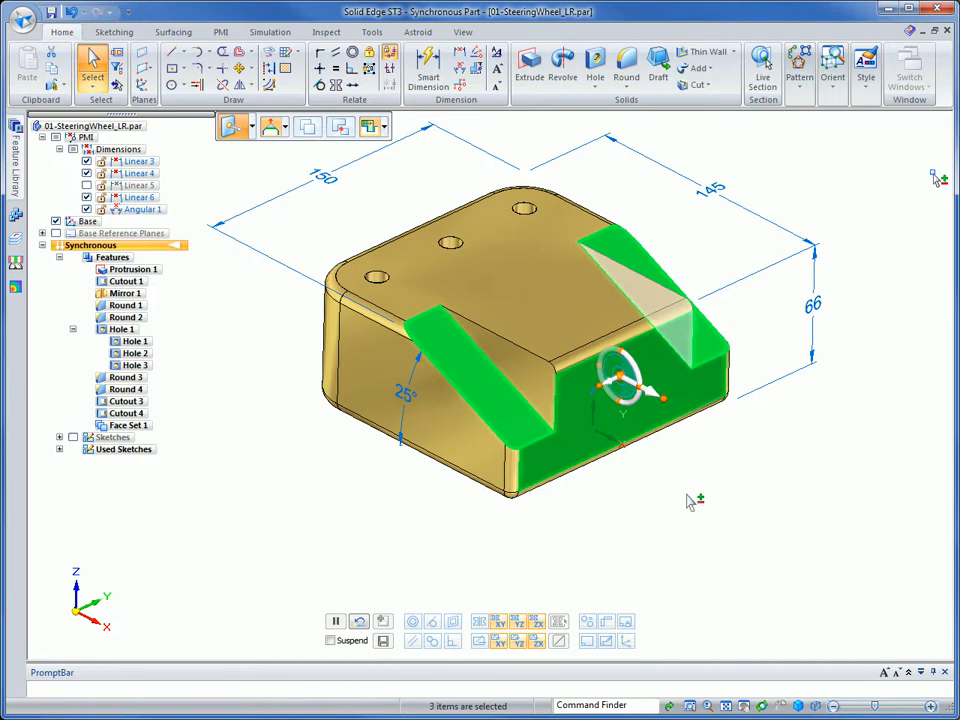
{"action": "key", "text": "Escape"}
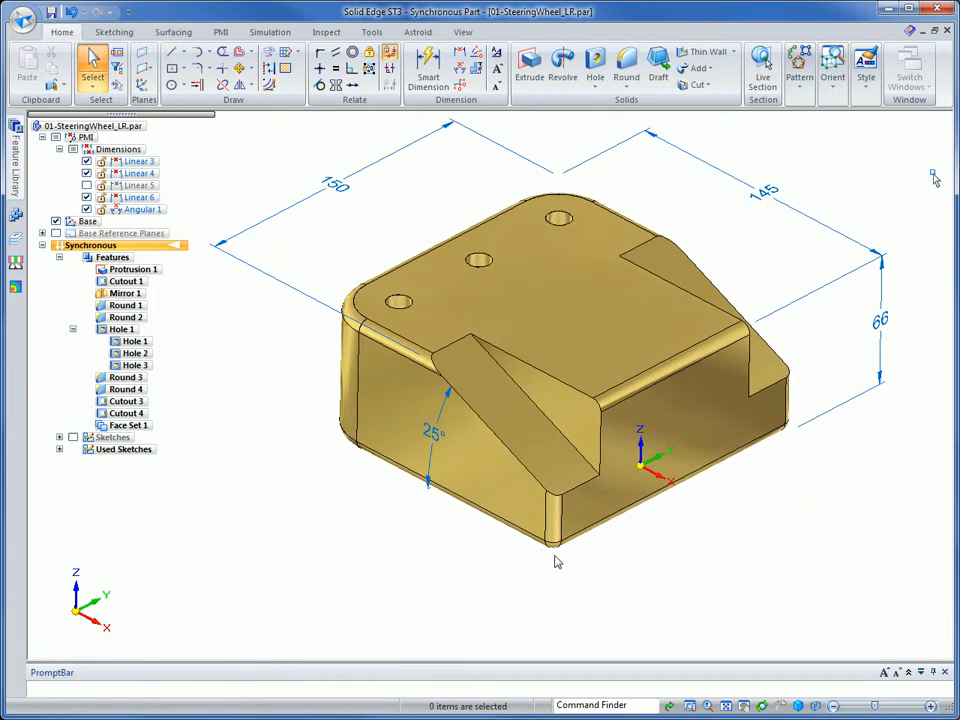
- Select both sloped cutout faces and try moving them along the direction perpendicular to their surface
{"action": "left_click", "coordinate": [510, 426]}
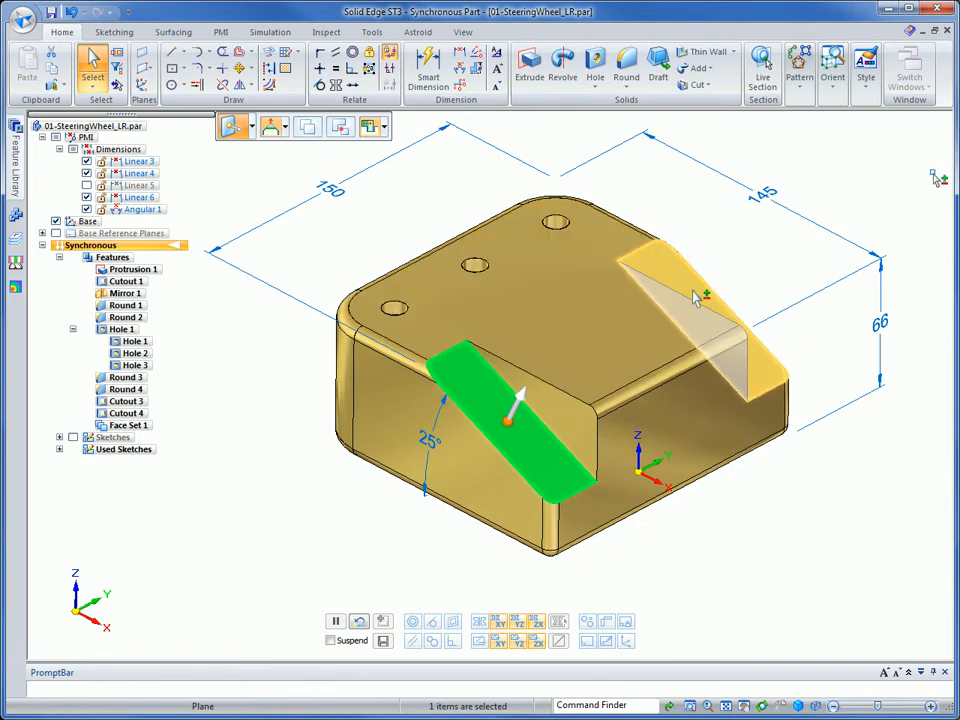
{"action": "left_click", "coordinate": [765, 345], "text": "ctrl"}
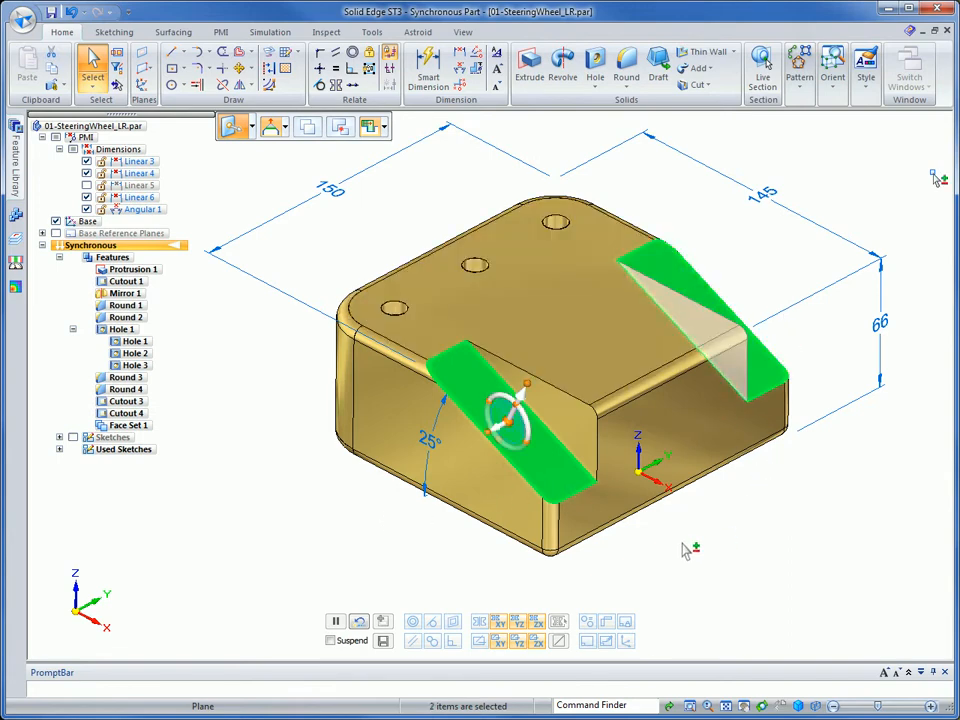
{"action": "middle_click_drag", "start_coordinate": [683, 544], "coordinate": [558, 468]}
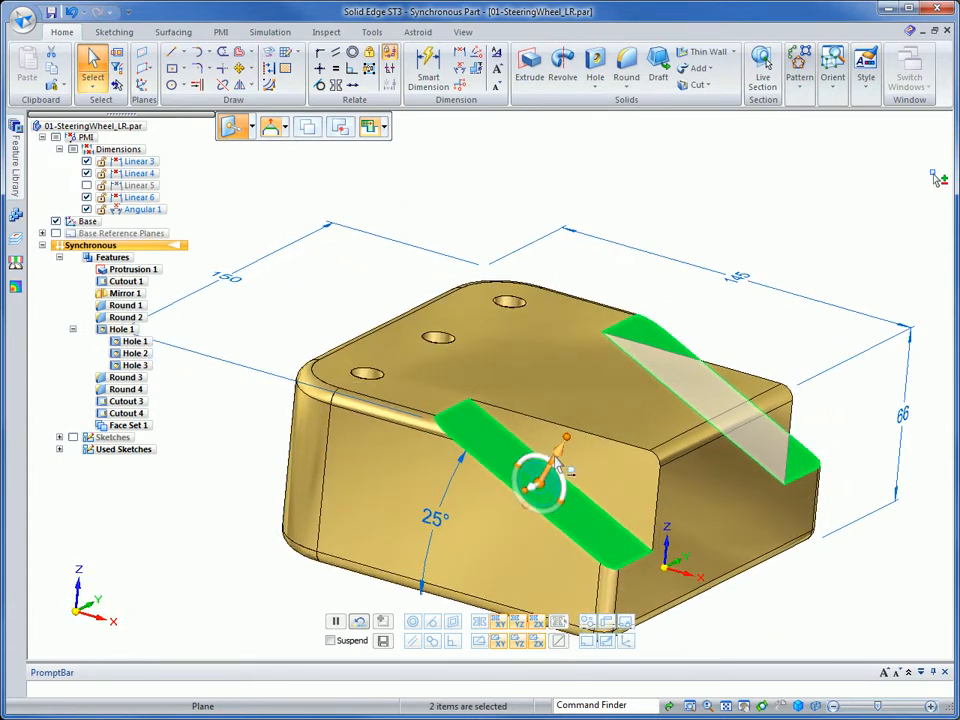
{"action": "left_click", "coordinate": [560, 468]}
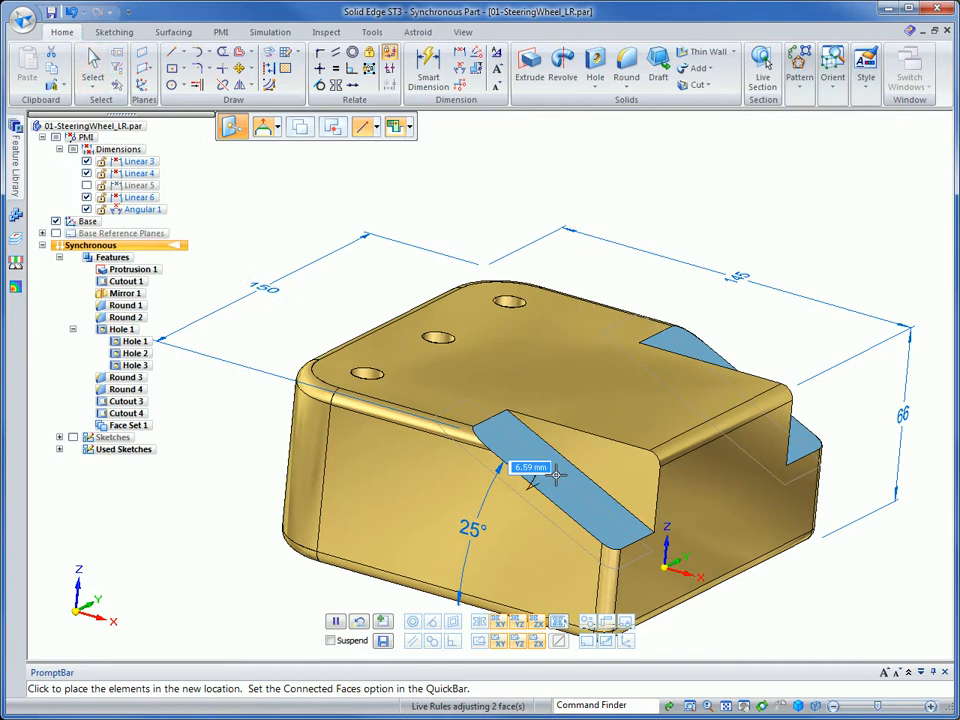
{"action": "left_click", "coordinate": [557, 474]}
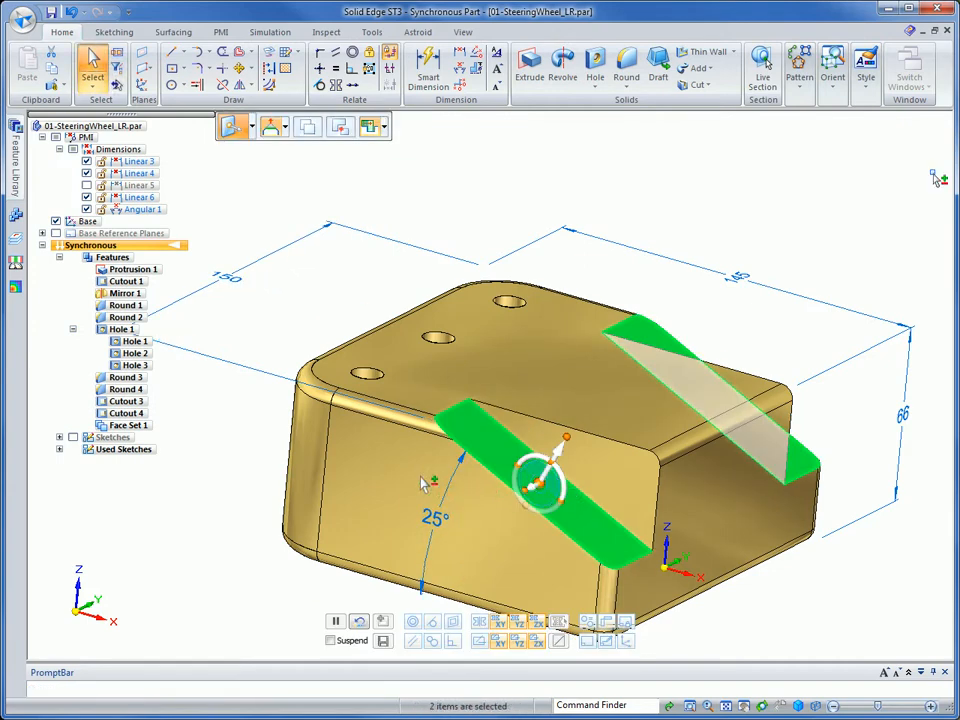
- Try rotating both sloped faces about the middle of the near face and about its upper edge
{"action": "middle_click_drag", "start_coordinate": [333, 527], "coordinate": [495, 489]}
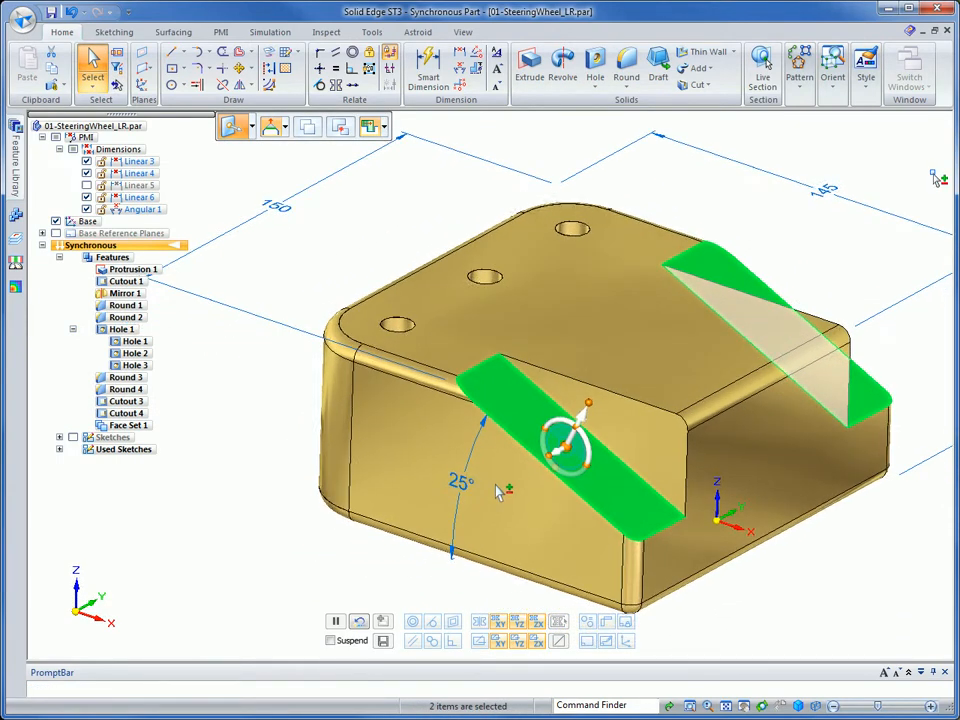
{"action": "left_click", "coordinate": [560, 431]}
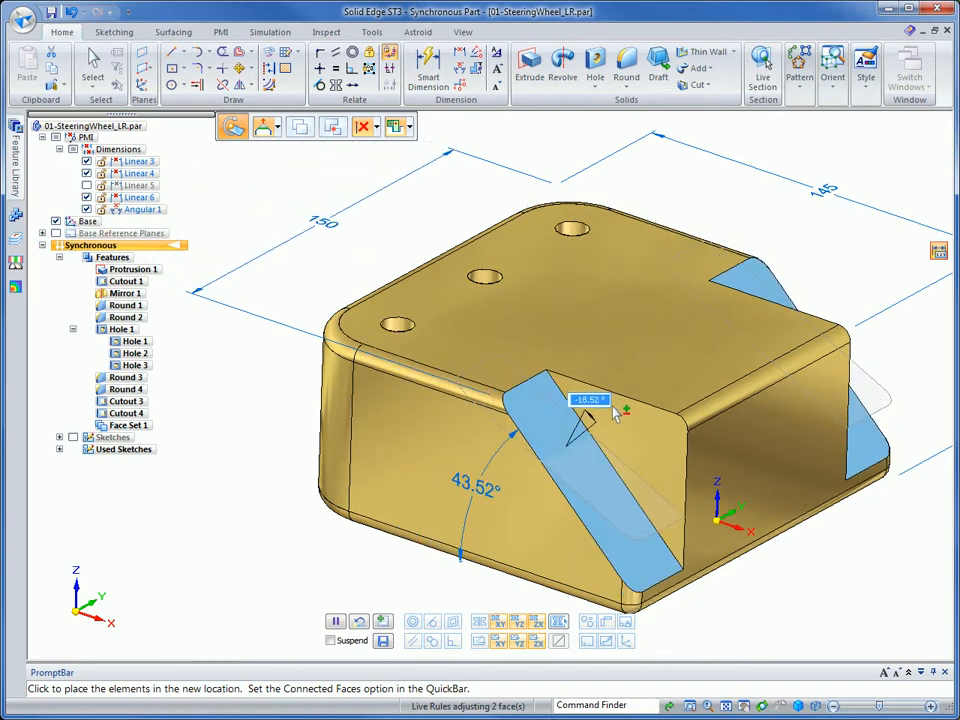
{"action": "key", "text": "Return"}
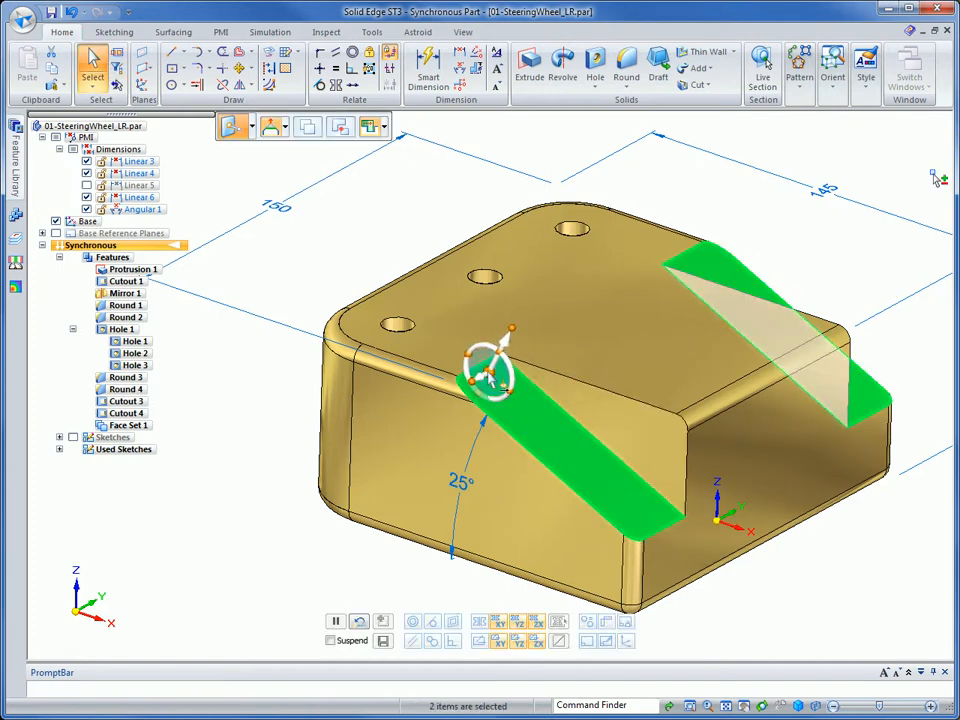
{"action": "left_click", "coordinate": [505, 380]}
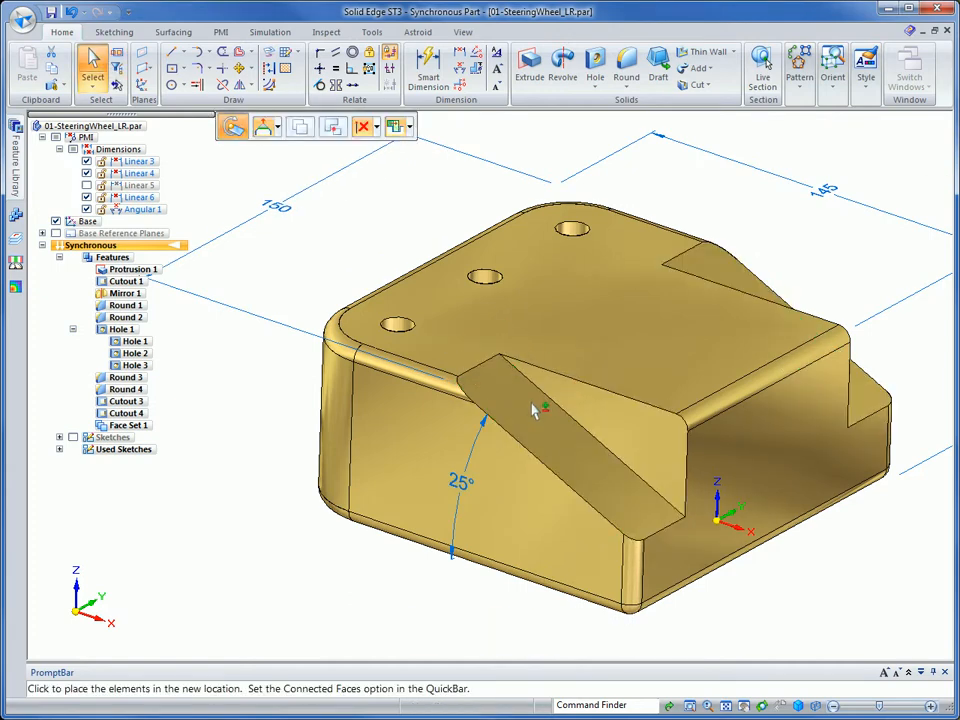
{"action": "left_click", "coordinate": [565, 445]}
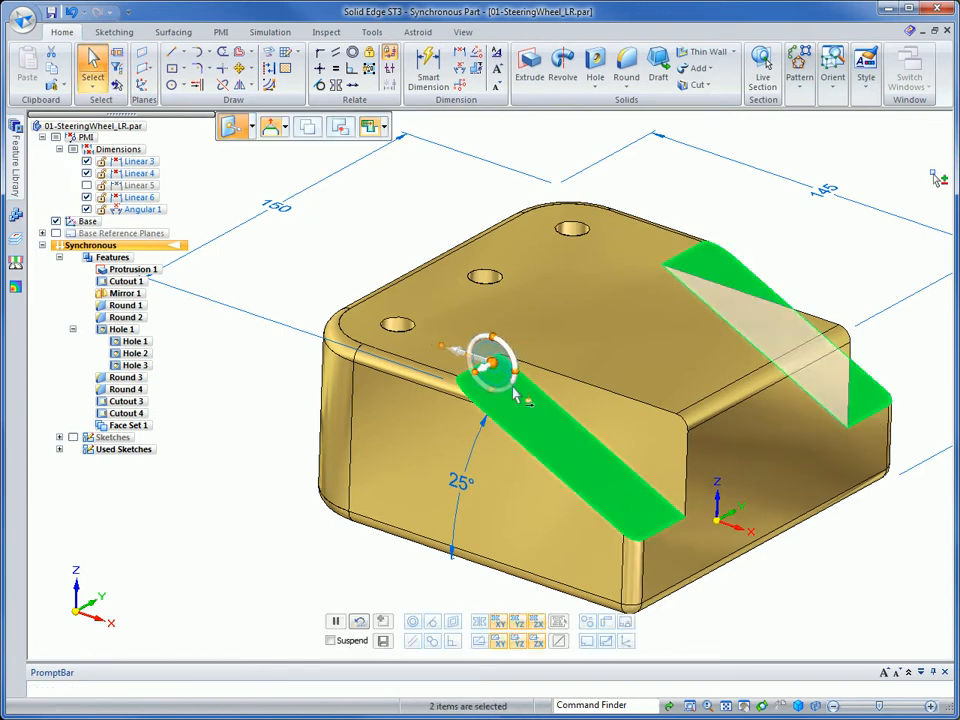
- Rotate both sloped cutout faces by -2° about the near face's lower edge, clear the selection and return to the isometric view
{"action": "left_click_drag", "start_coordinate": [625, 512], "coordinate": [660, 540]}
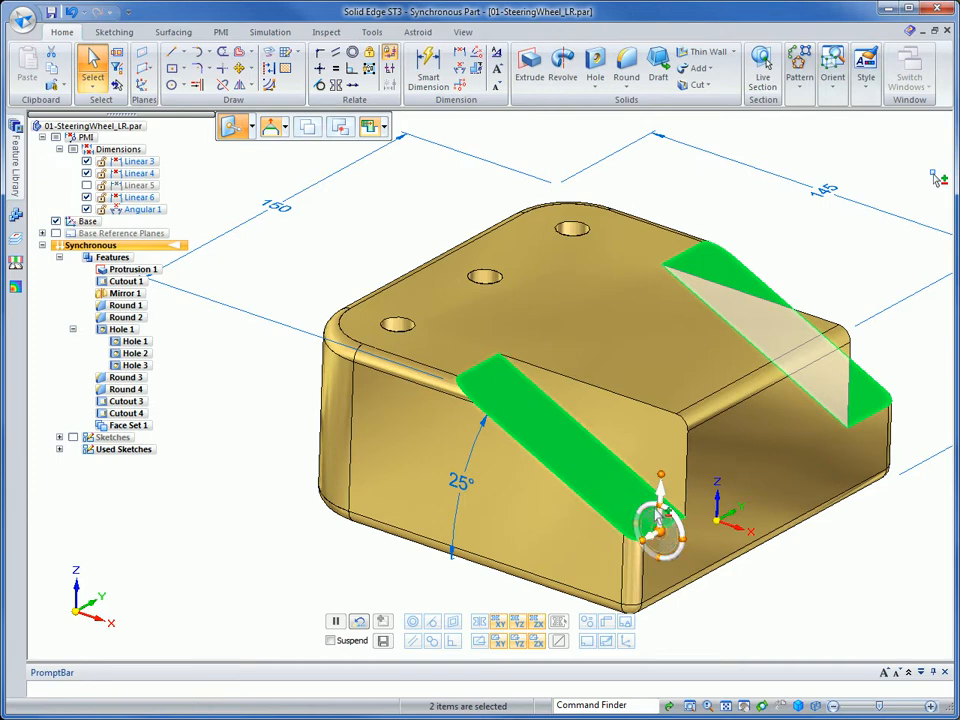
{"action": "left_click", "coordinate": [640, 514]}
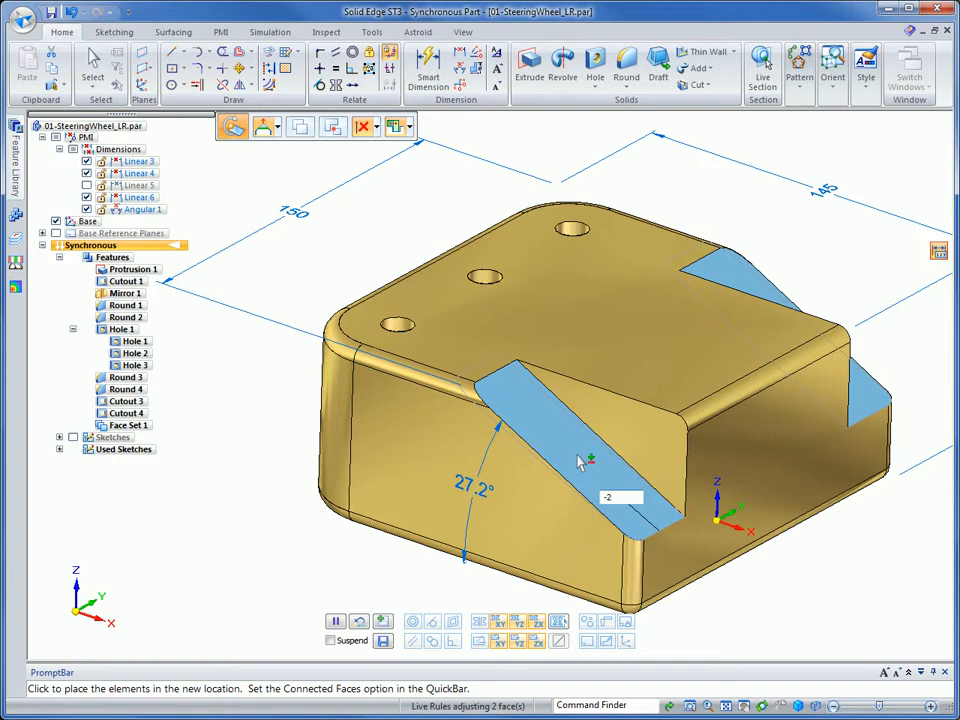
{"action": "left_click", "coordinate": [577, 454]}
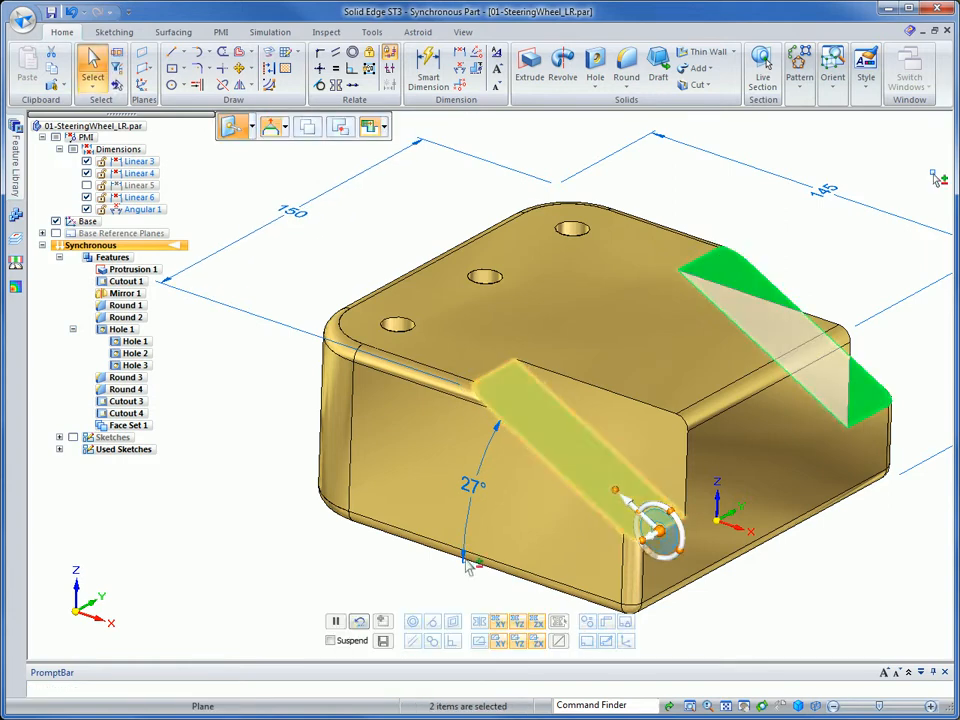
{"action": "left_click", "coordinate": [312, 514]}
{"action": "key", "text": "ctrl+i"}
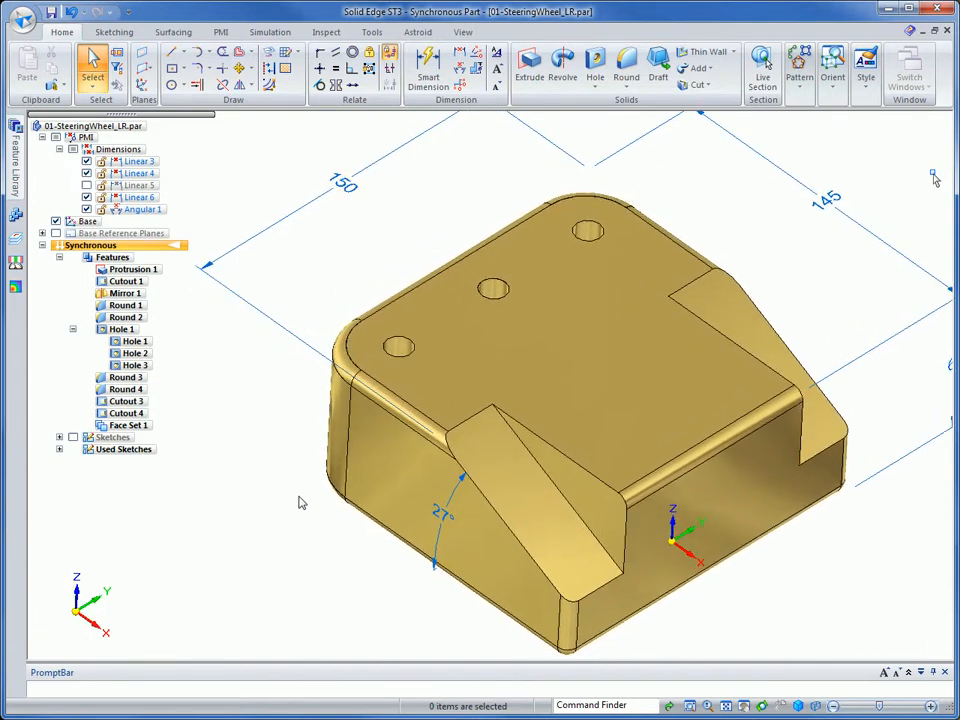
- Try reorienting the steering wheel on the near corner hole and moving that hole freely across the top face
{"action": "left_click", "coordinate": [400, 343]}
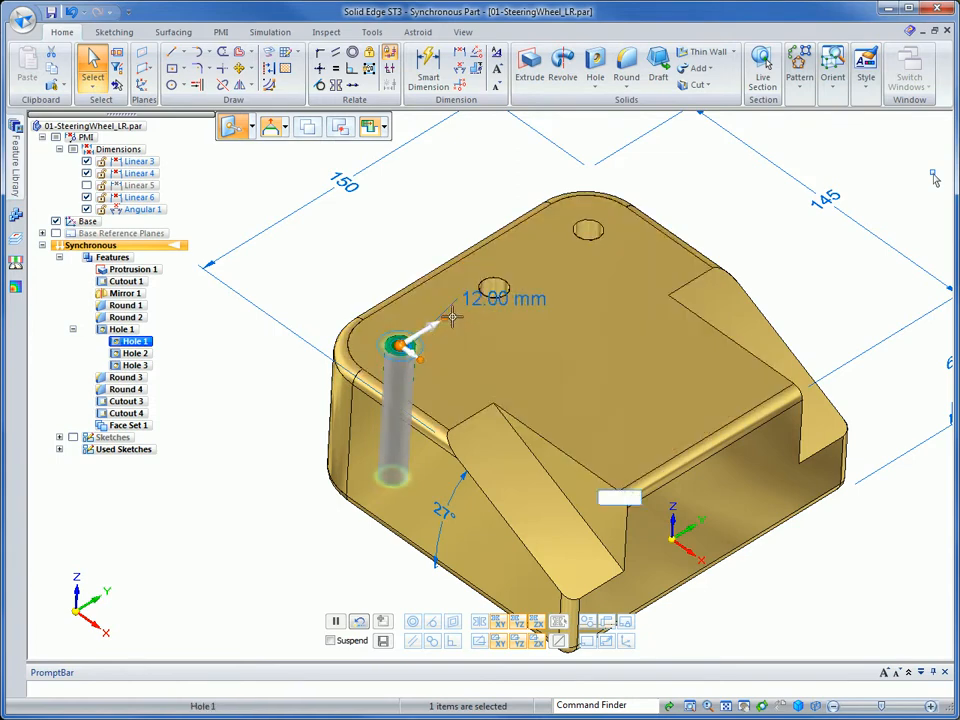
{"action": "left_click", "coordinate": [445, 318]}
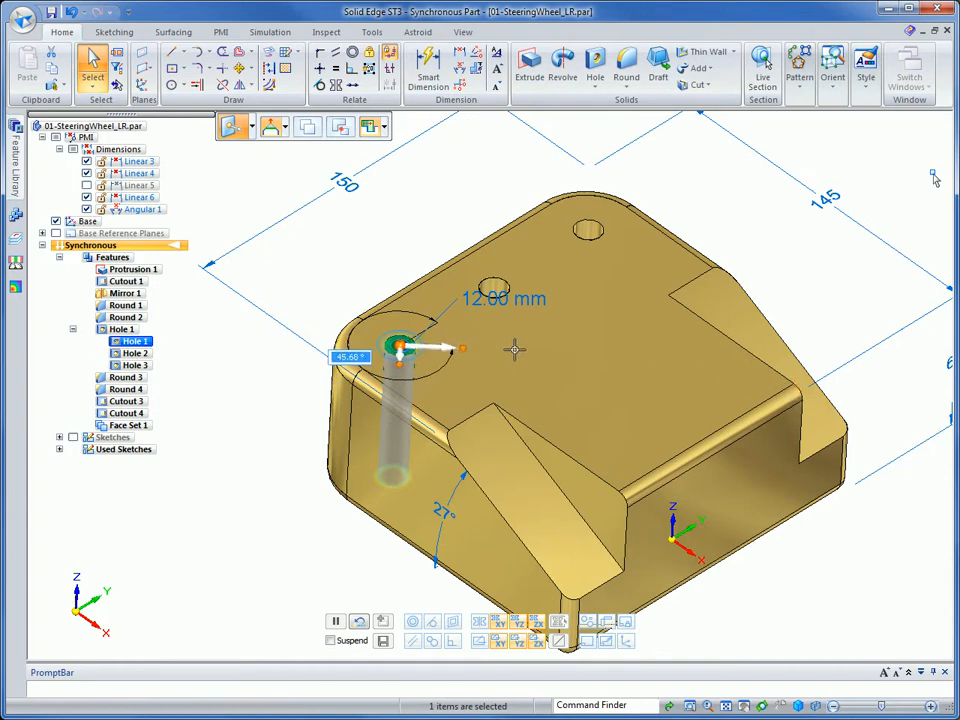
{"action": "key", "text": "Escape"}
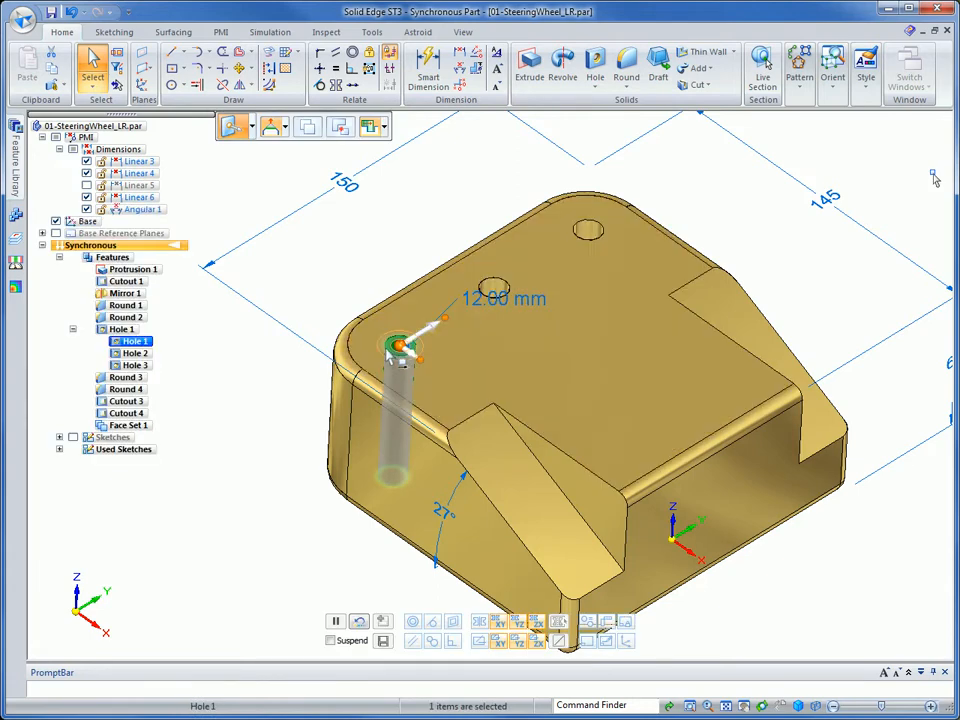
{"action": "left_click", "coordinate": [396, 344]}
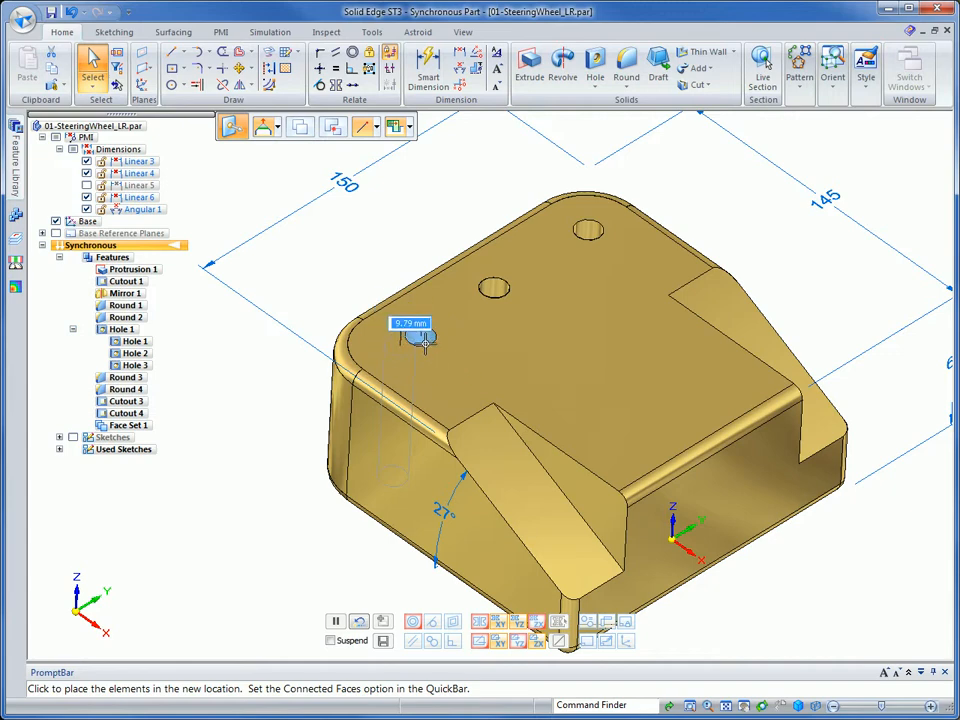
{"action": "left_click", "coordinate": [396, 358]}
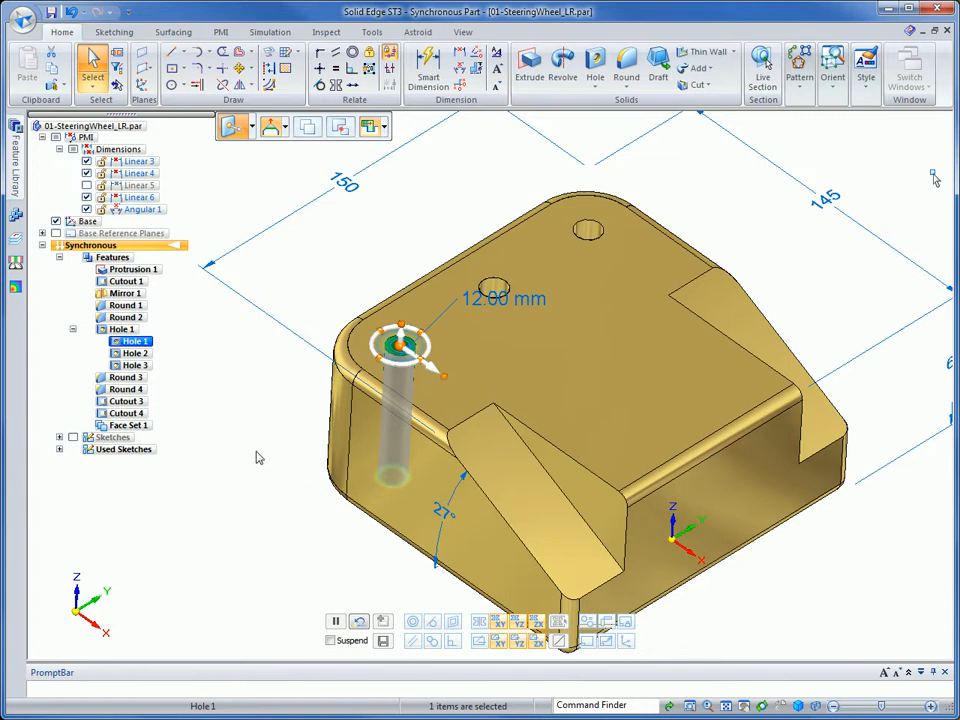
- Turn on the concentric and tangent face live rules for the near corner hole and try moving it
{"action": "left_click", "coordinate": [413, 622]}
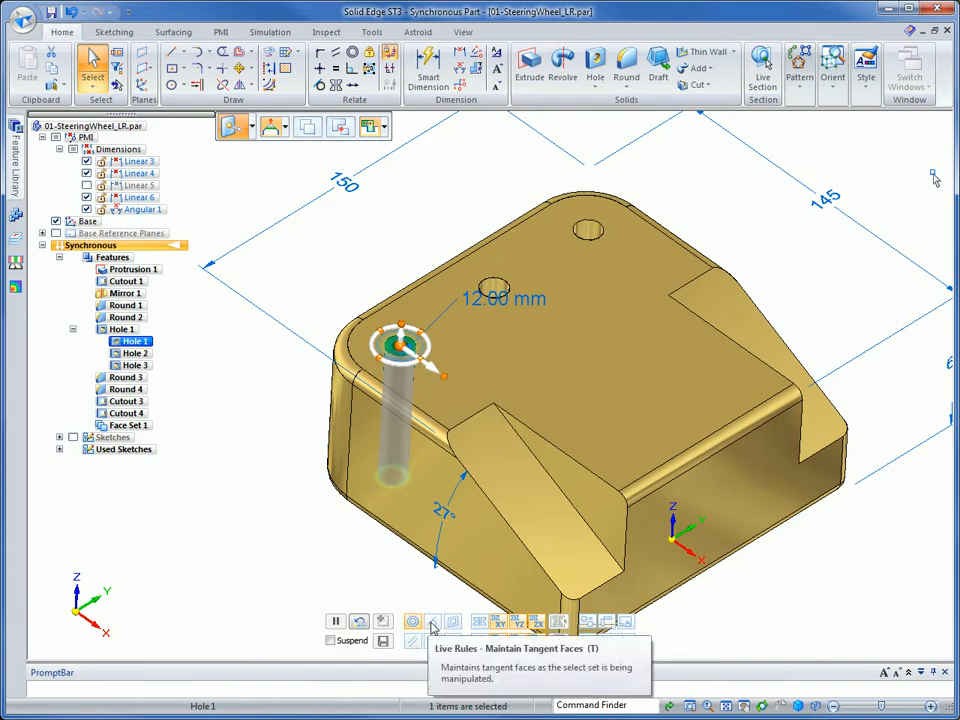
{"action": "left_click", "coordinate": [431, 622]}
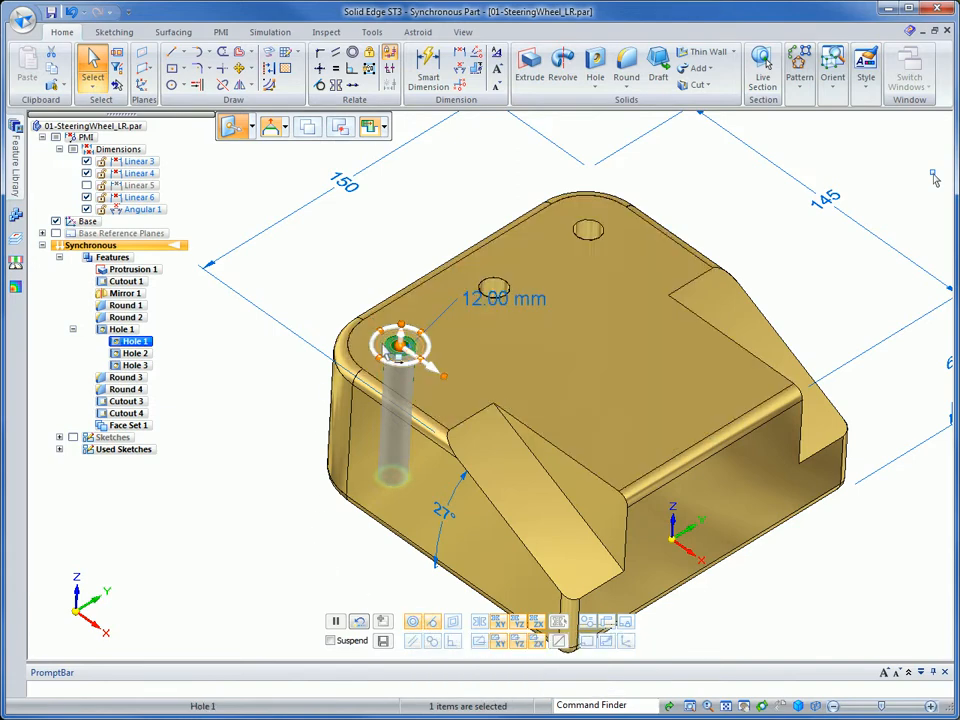
{"action": "left_click", "coordinate": [380, 337]}
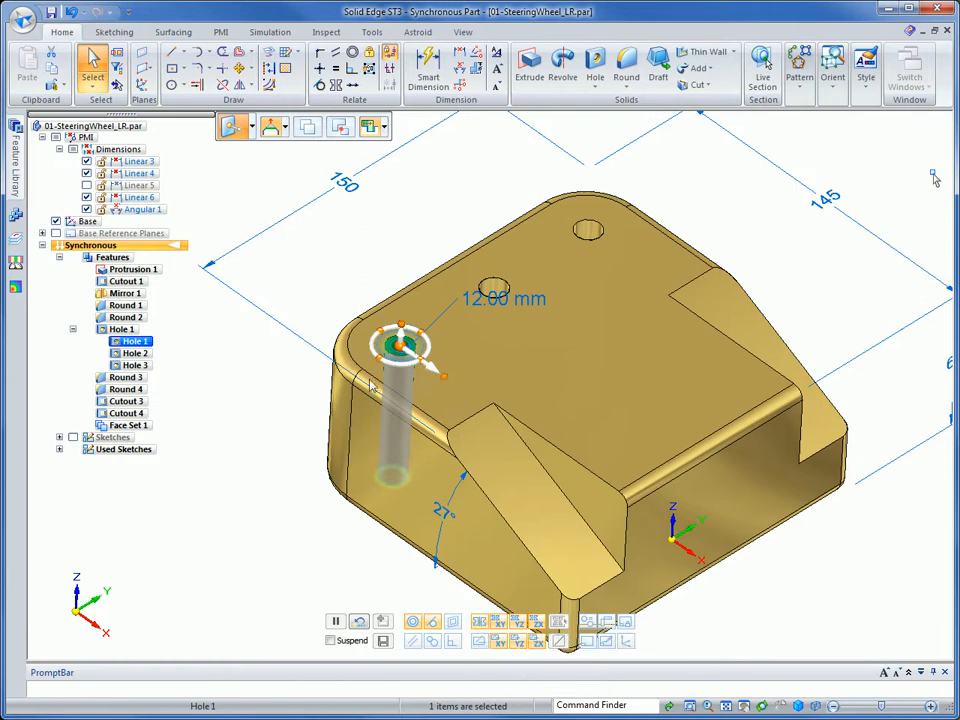
- Try moving the near corner hole outward in the top face plane with the base symmetry live rule also on
{"action": "left_click", "coordinate": [398, 345]}
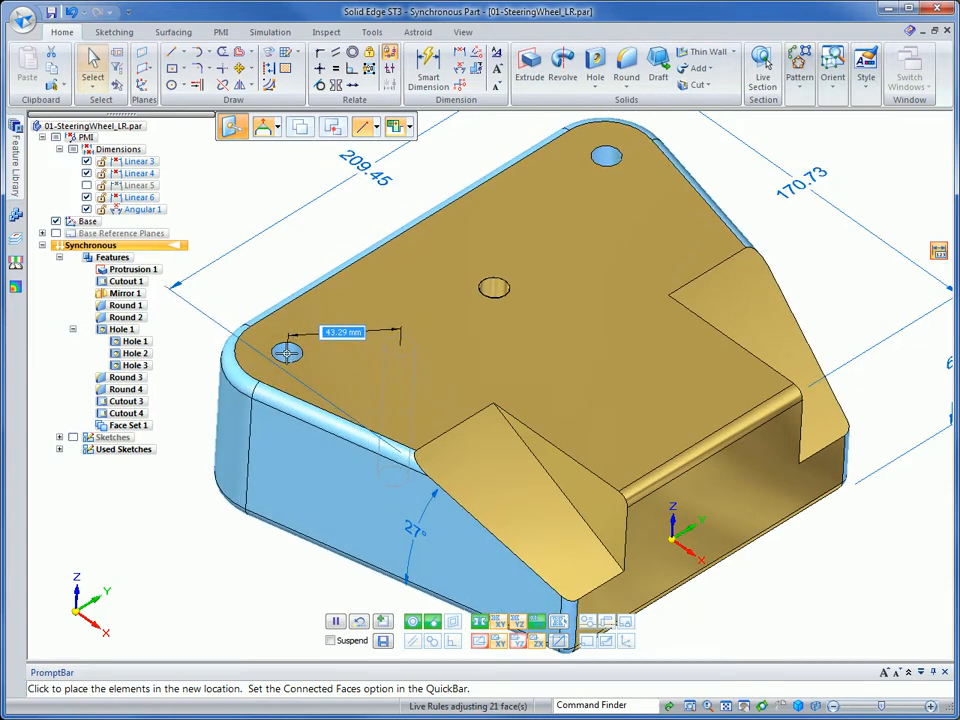
{"action": "key", "text": "Escape"}
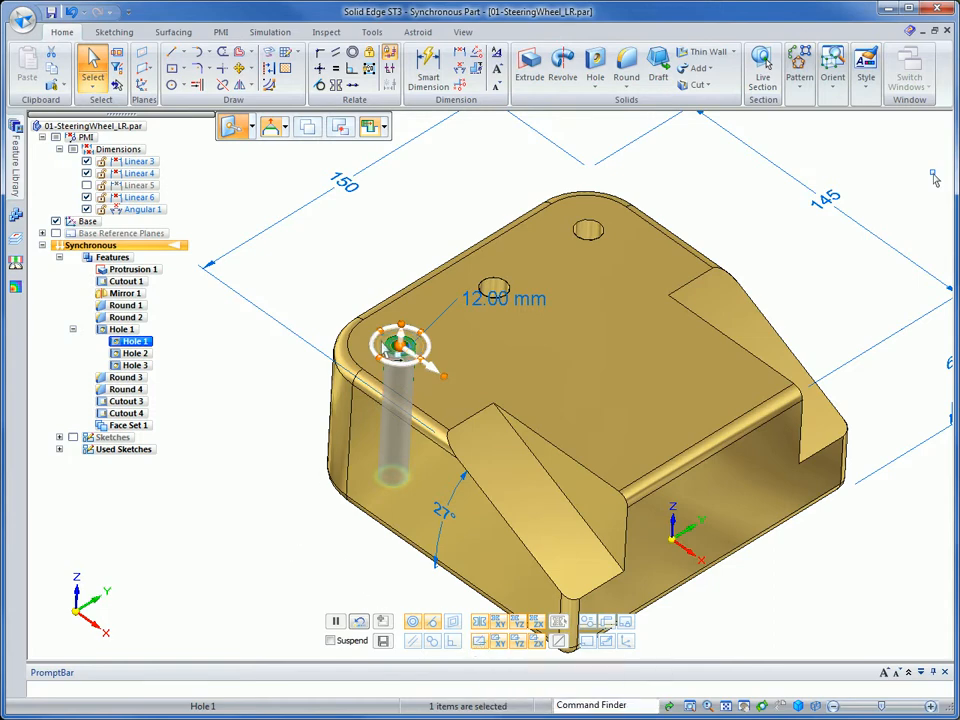
{"action": "left_click", "coordinate": [382, 343]}
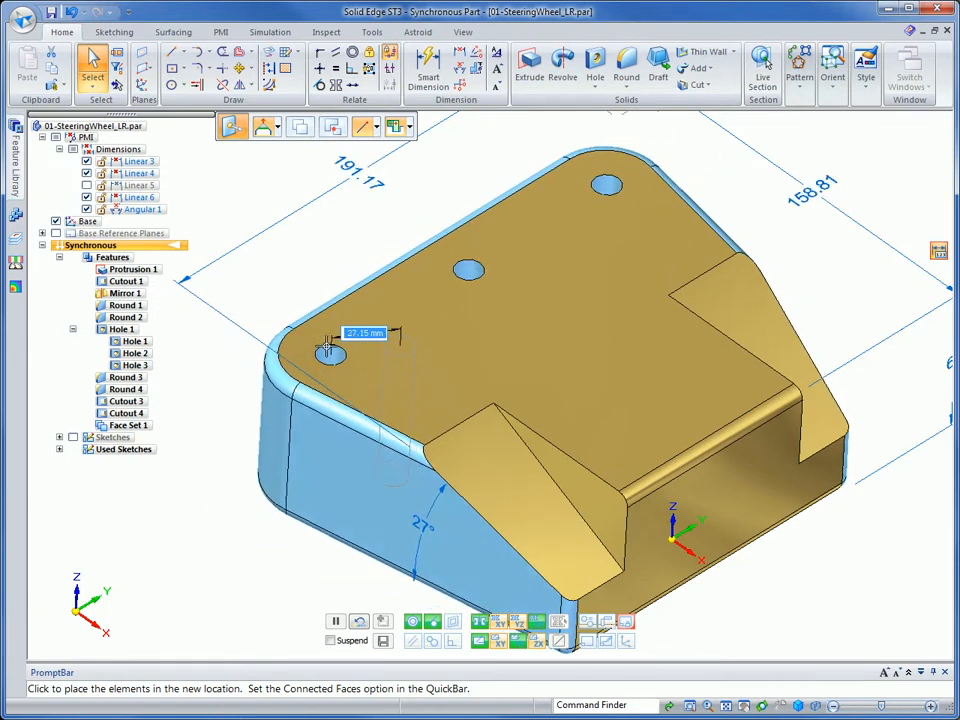
{"action": "key", "text": "Escape"}
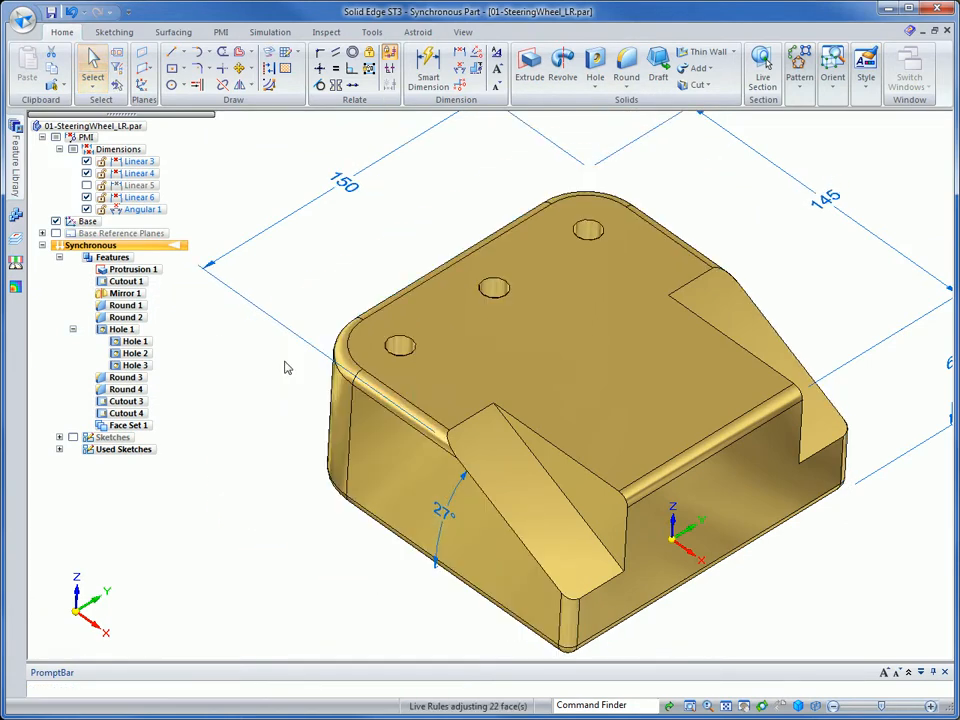
- Move the near corner hole and its related faces outward by about 23 mm in the top face plane, and clear the selection
{"action": "left_click", "coordinate": [135, 341]}
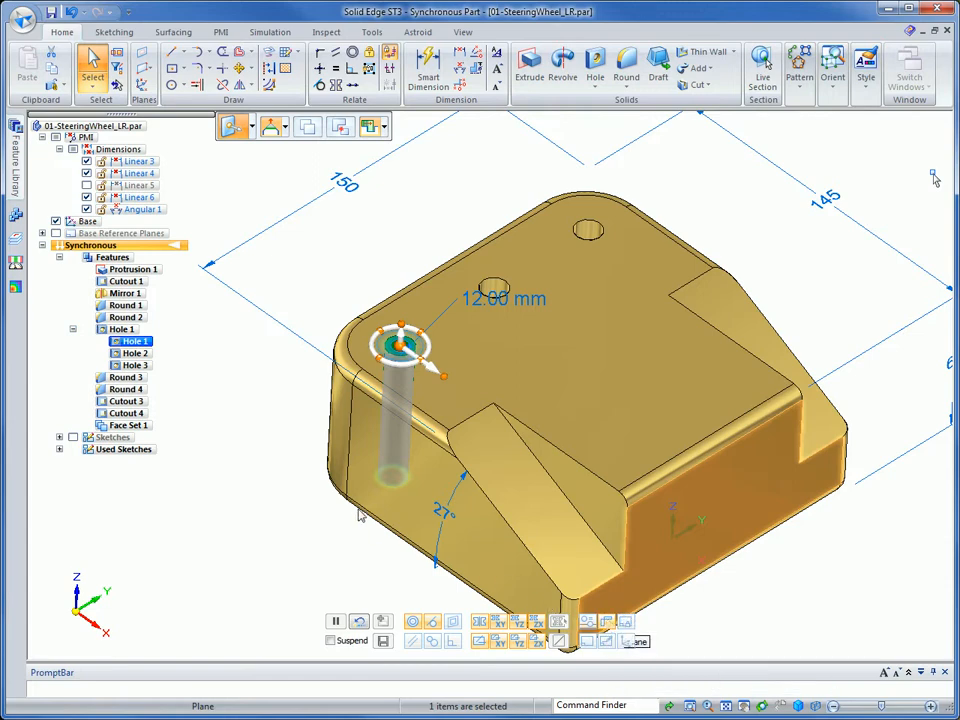
{"action": "left_click", "coordinate": [400, 345]}
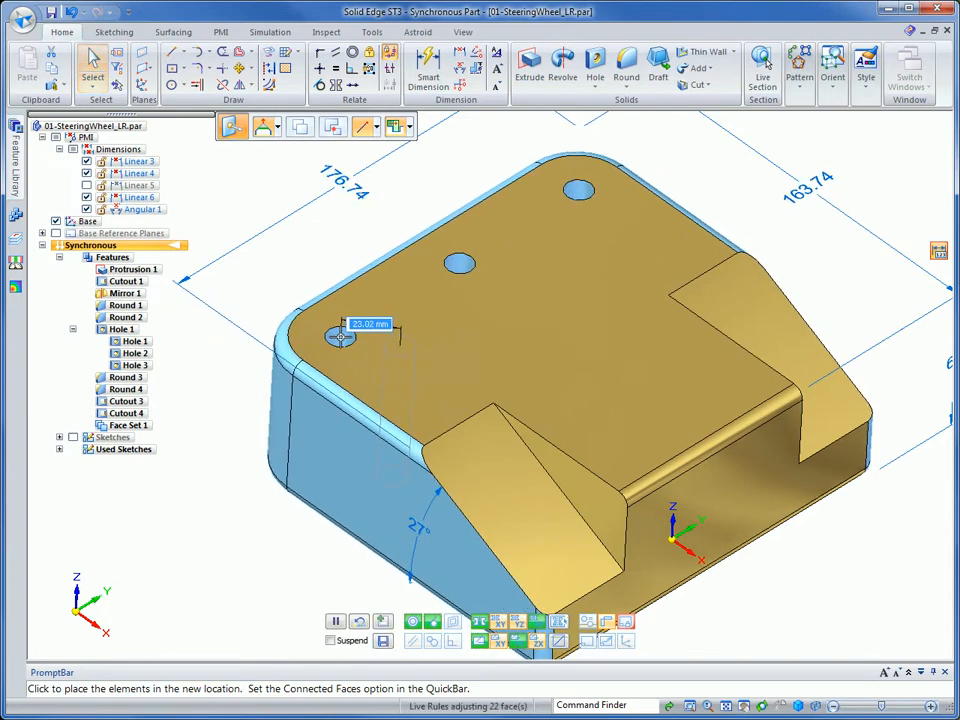
{"action": "left_click", "coordinate": [341, 335]}
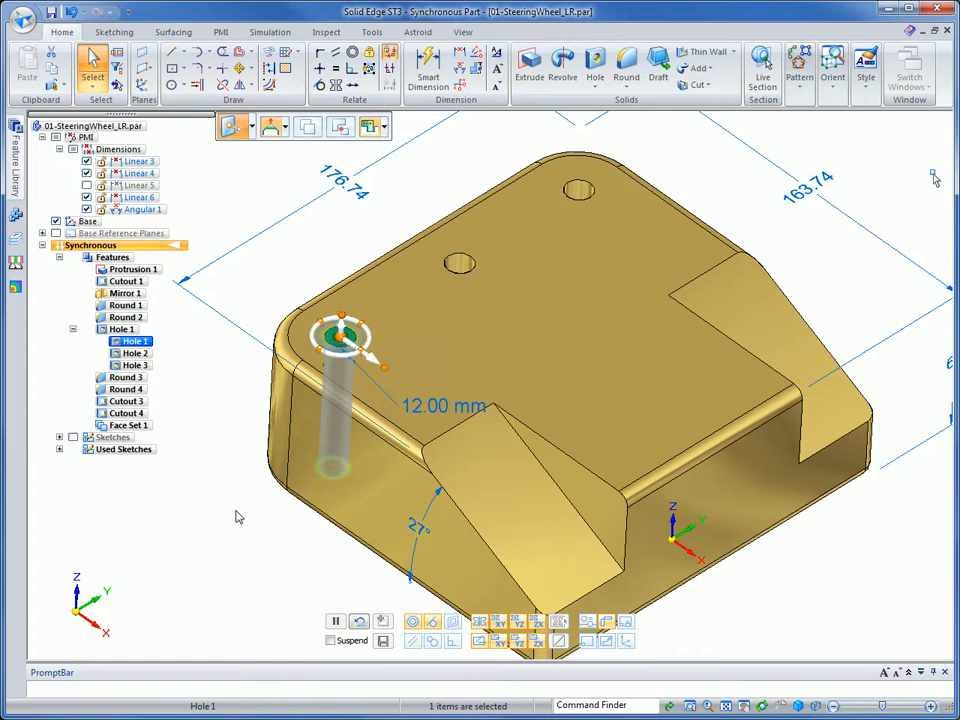
{"action": "left_click", "coordinate": [233, 511]}
{"action": "scroll", "coordinate": [223, 508], "scroll_direction": "down", "scroll_amount": 3}
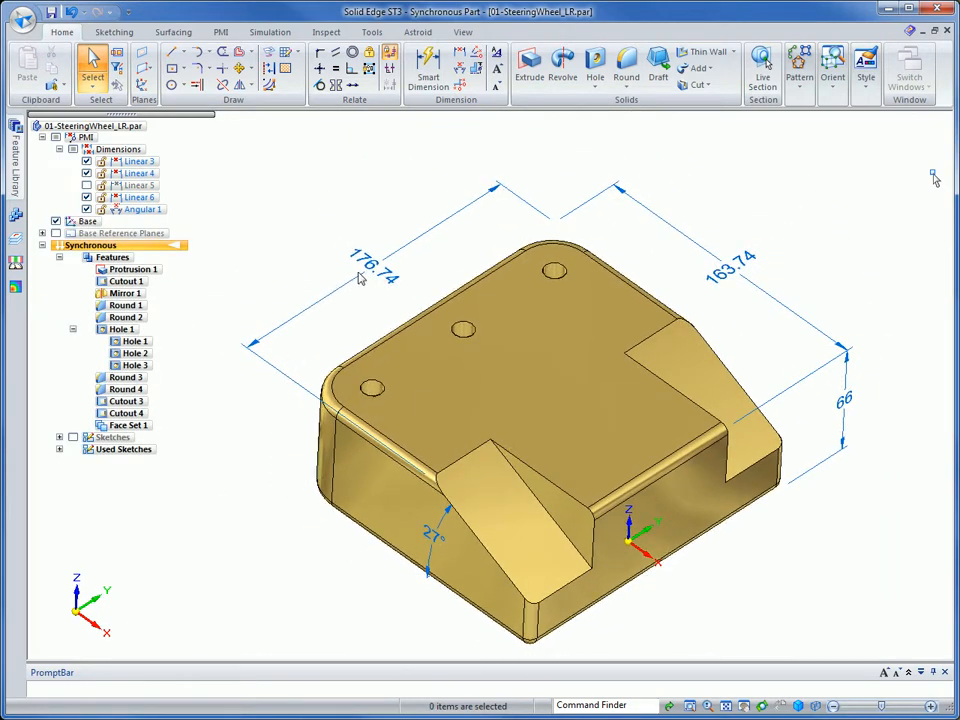
- Preview longer and shorter sizes for the block's overall dimension along Y, and set it to 160 mm
{"action": "left_click", "coordinate": [361, 279]}
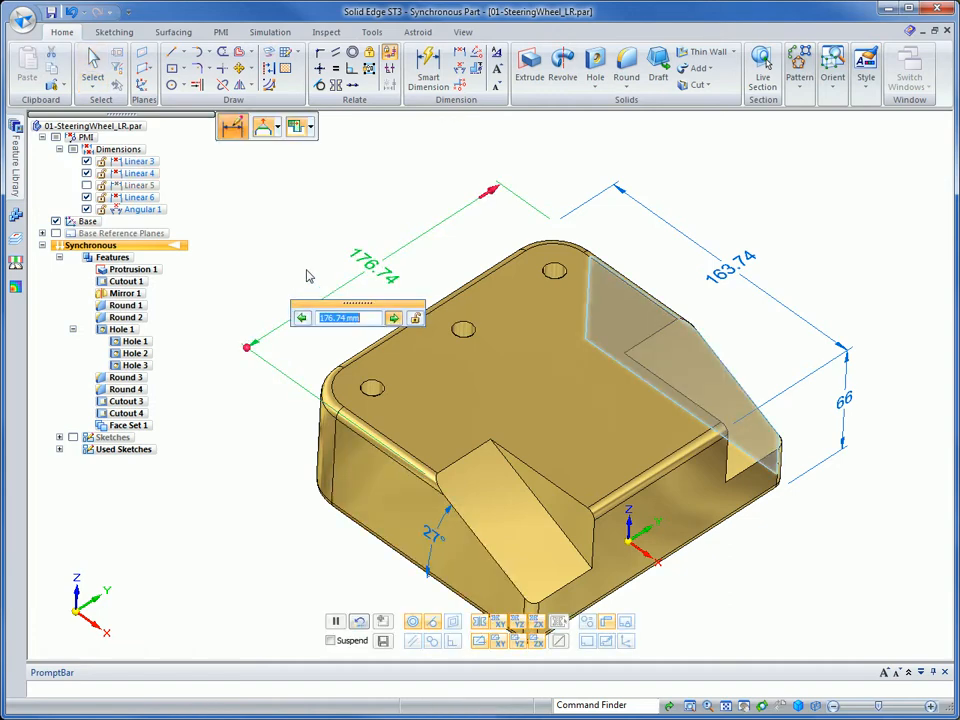
{"action": "scroll", "coordinate": [307, 275], "scroll_direction": "down", "scroll_amount": 1}
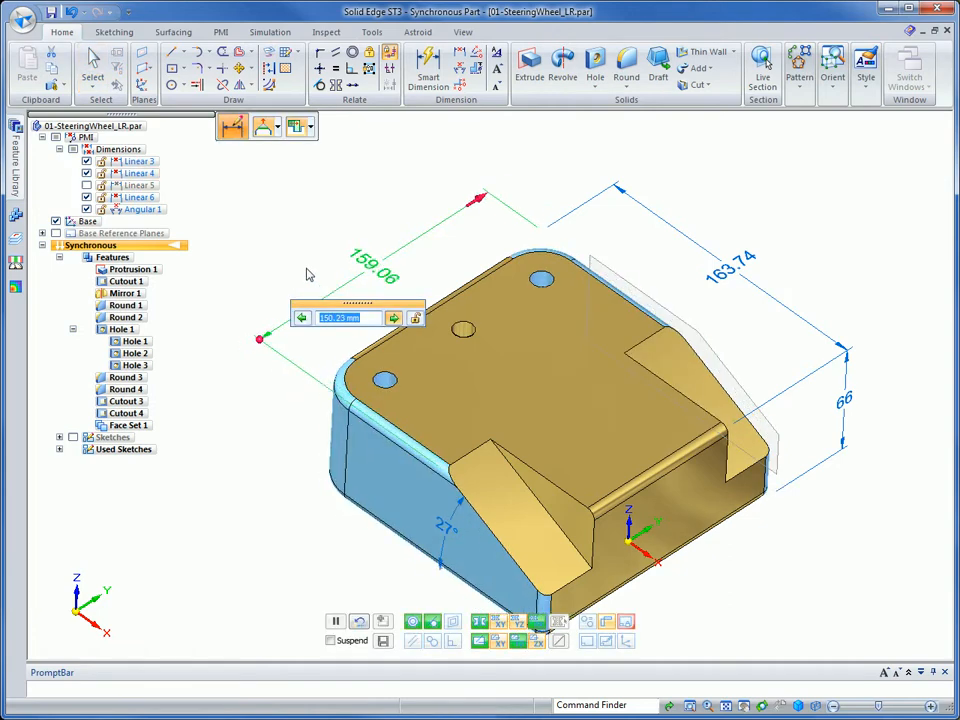
{"action": "scroll", "coordinate": [308, 274], "scroll_direction": "up", "scroll_amount": 1}
{"action": "scroll", "coordinate": [308, 271], "scroll_direction": "up", "scroll_amount": 2}
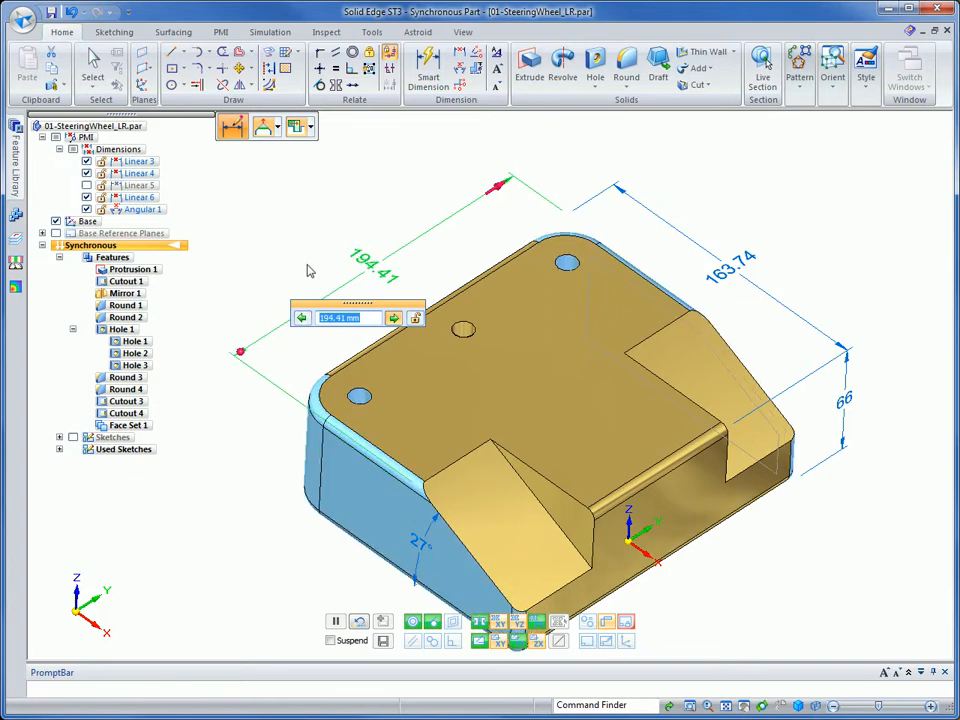
{"action": "scroll", "coordinate": [309, 269], "scroll_direction": "down", "scroll_amount": 6}
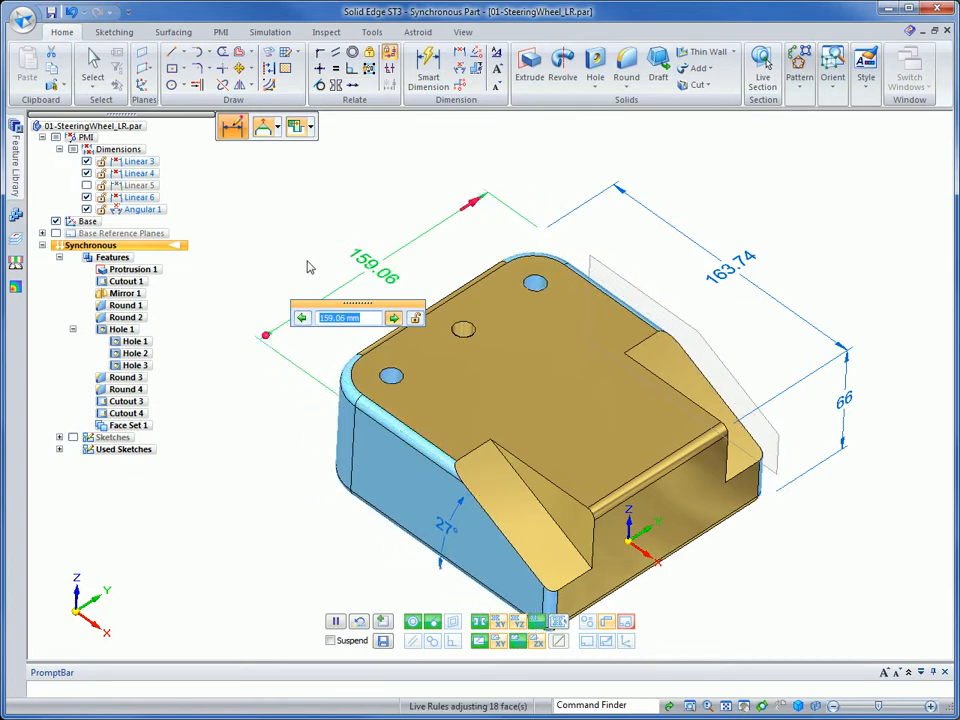
{"action": "scroll", "coordinate": [309, 267], "scroll_direction": "up", "scroll_amount": 1}
{"action": "scroll", "coordinate": [309, 264], "scroll_direction": "down", "scroll_amount": 1}
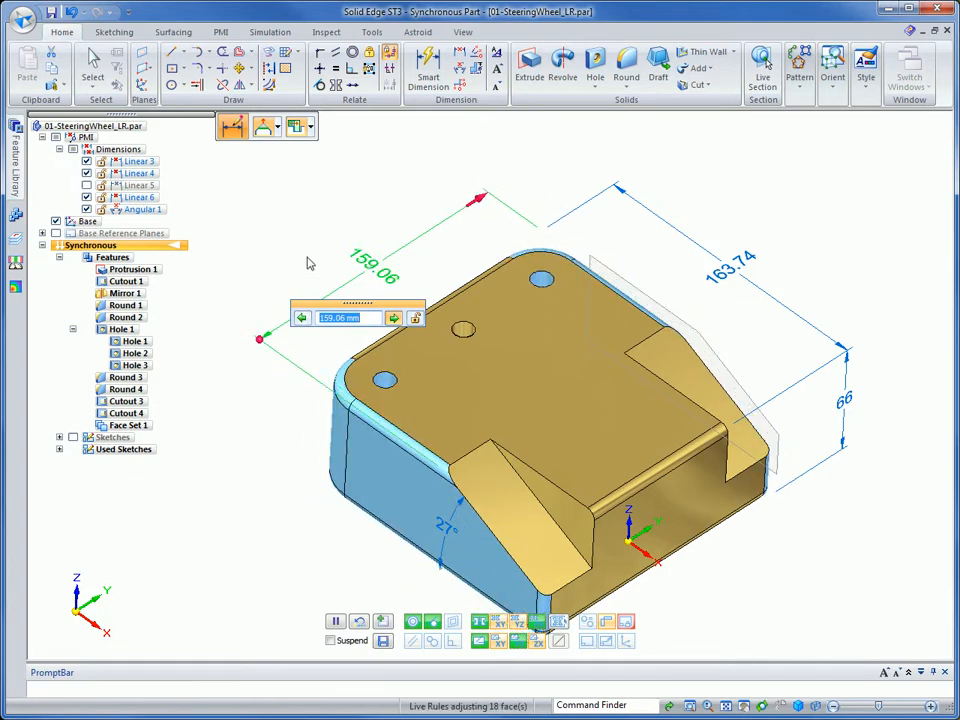
{"action": "key", "text": "Return"}
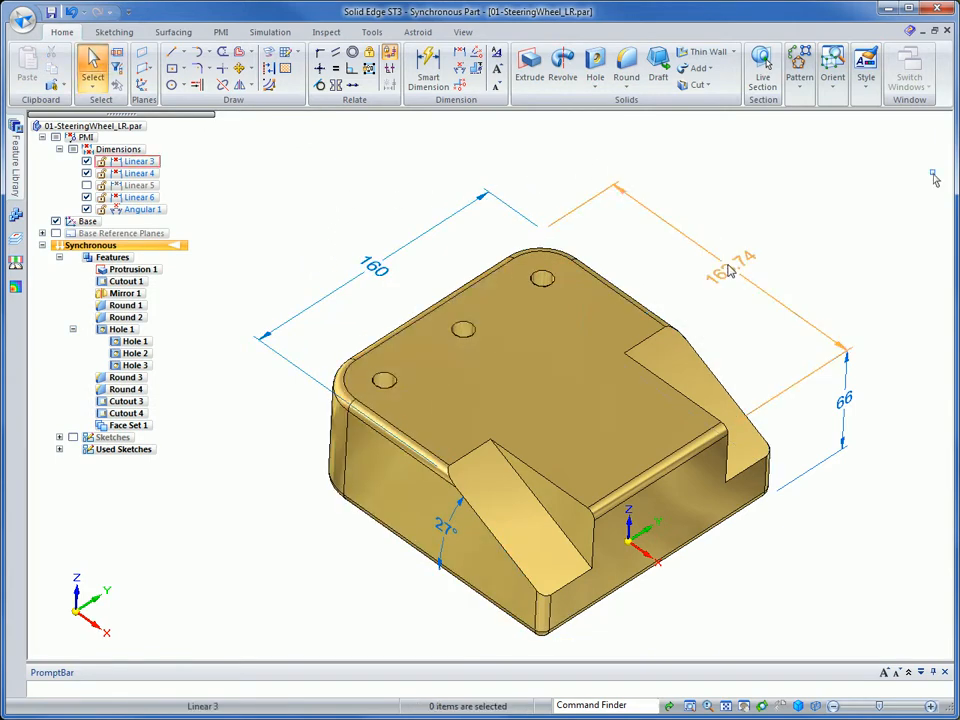
- Edit the block's overall dimension along X, preview several longer and shorter sizes from the back face, and apply a new value
{"action": "left_click", "coordinate": [710, 230]}
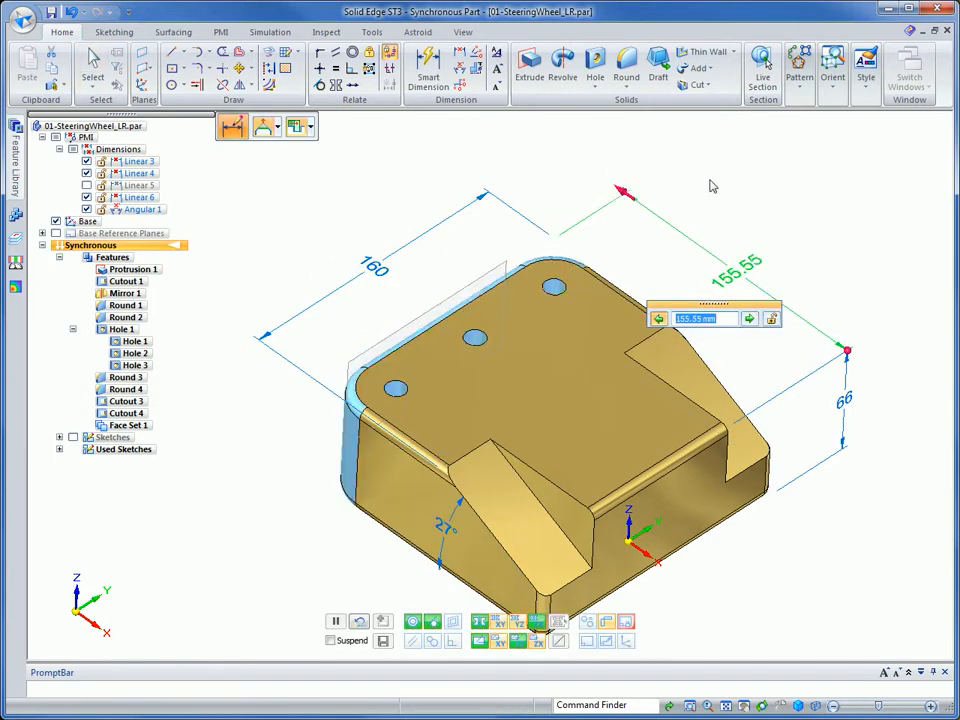
{"action": "scroll", "coordinate": [713, 186], "scroll_direction": "down", "scroll_amount": 1}
{"action": "scroll", "coordinate": [713, 185], "scroll_direction": "up", "scroll_amount": 4}
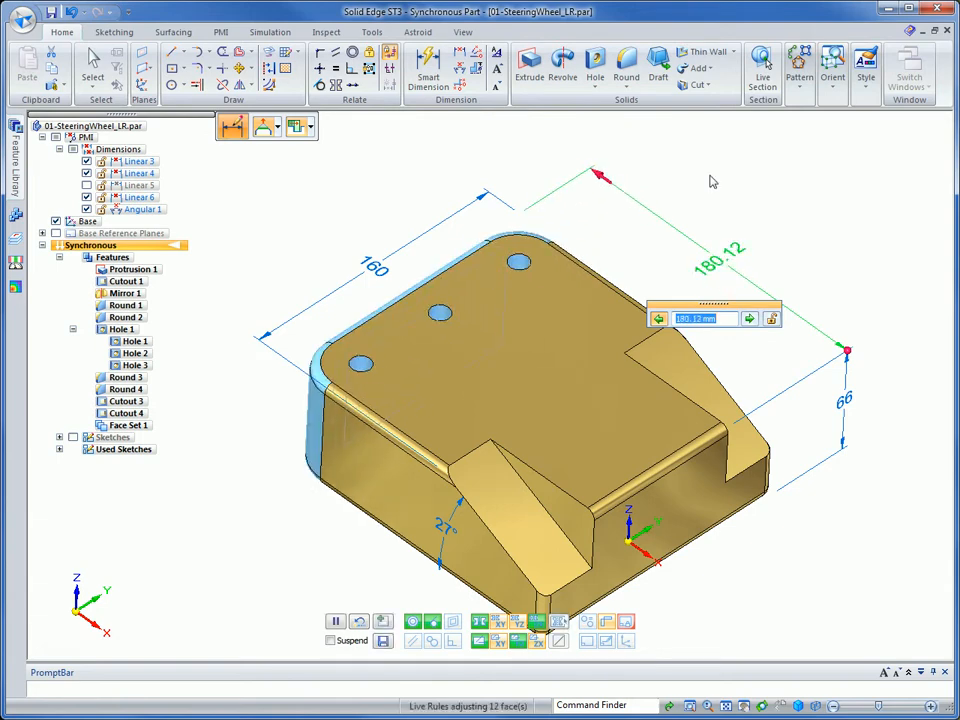
{"action": "scroll", "coordinate": [713, 182], "scroll_direction": "down", "scroll_amount": 1}
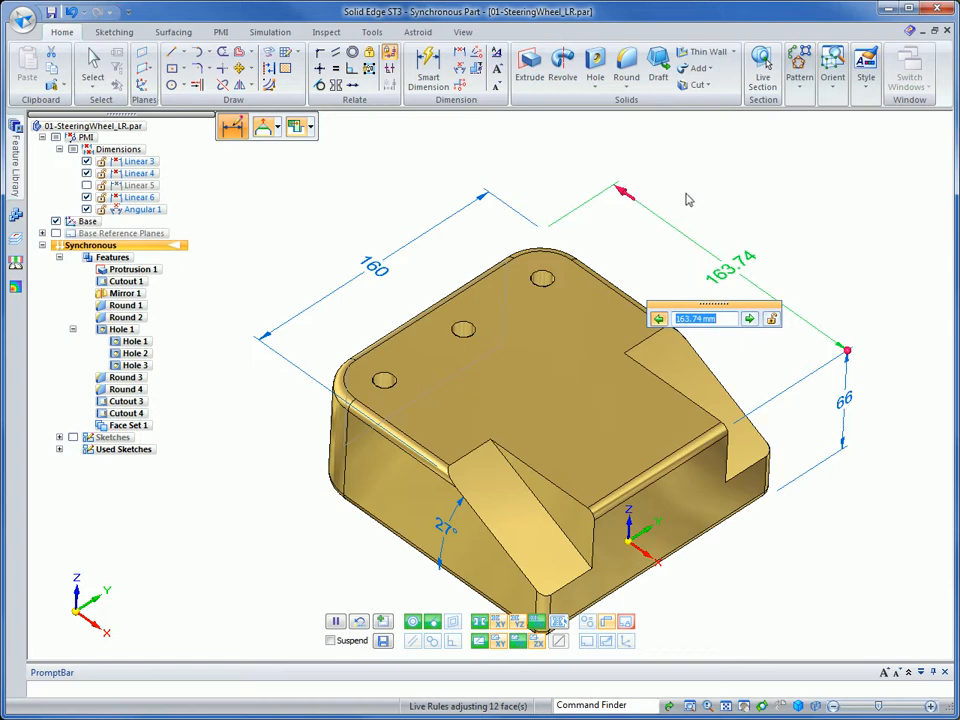
{"action": "scroll", "coordinate": [686, 199], "scroll_direction": "up", "scroll_amount": 1}
{"action": "scroll", "coordinate": [686, 198], "scroll_direction": "up", "scroll_amount": 3}
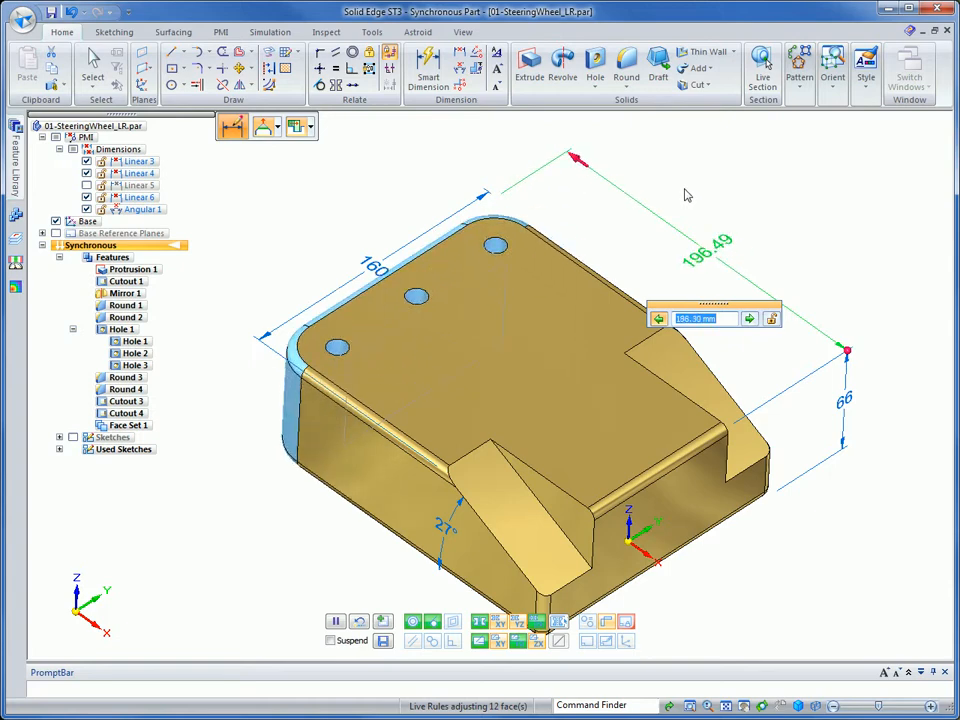
{"action": "scroll", "coordinate": [686, 195], "scroll_direction": "down", "scroll_amount": 2}
{"action": "scroll", "coordinate": [686, 194], "scroll_direction": "down", "scroll_amount": 2}
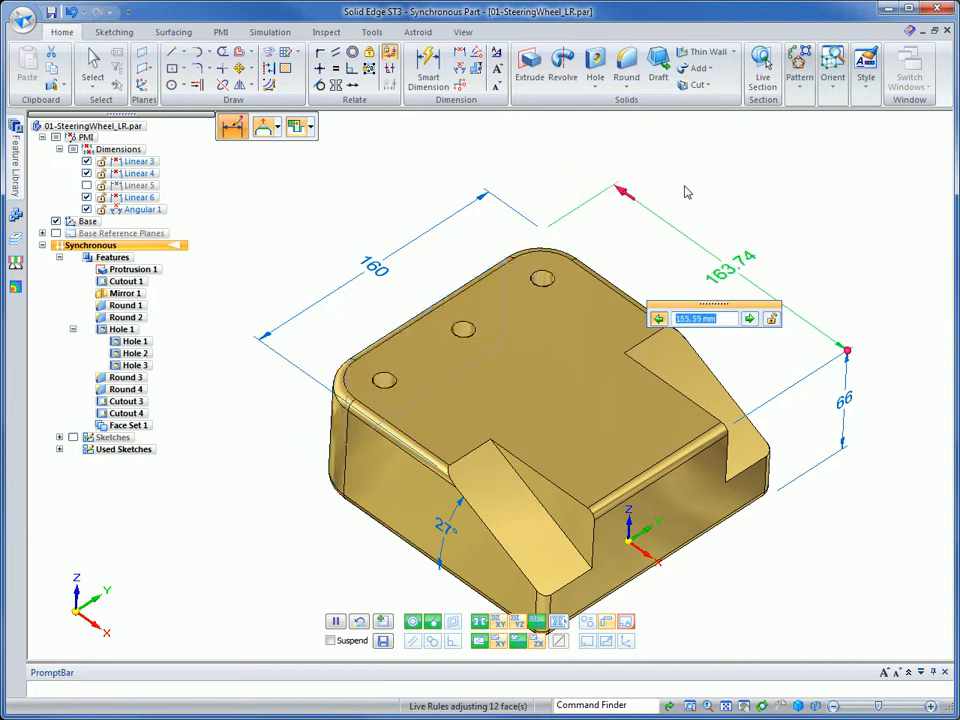
{"action": "scroll", "coordinate": [686, 191], "scroll_direction": "up", "scroll_amount": 1}
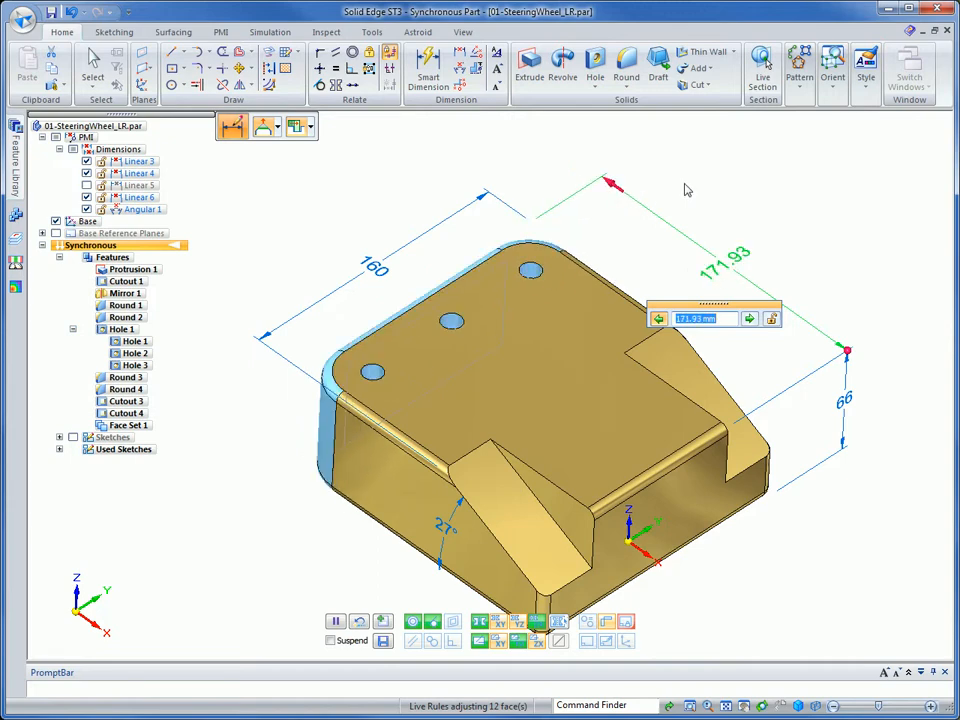
{"action": "type", "text": "0"}
{"action": "key", "text": "Return"}
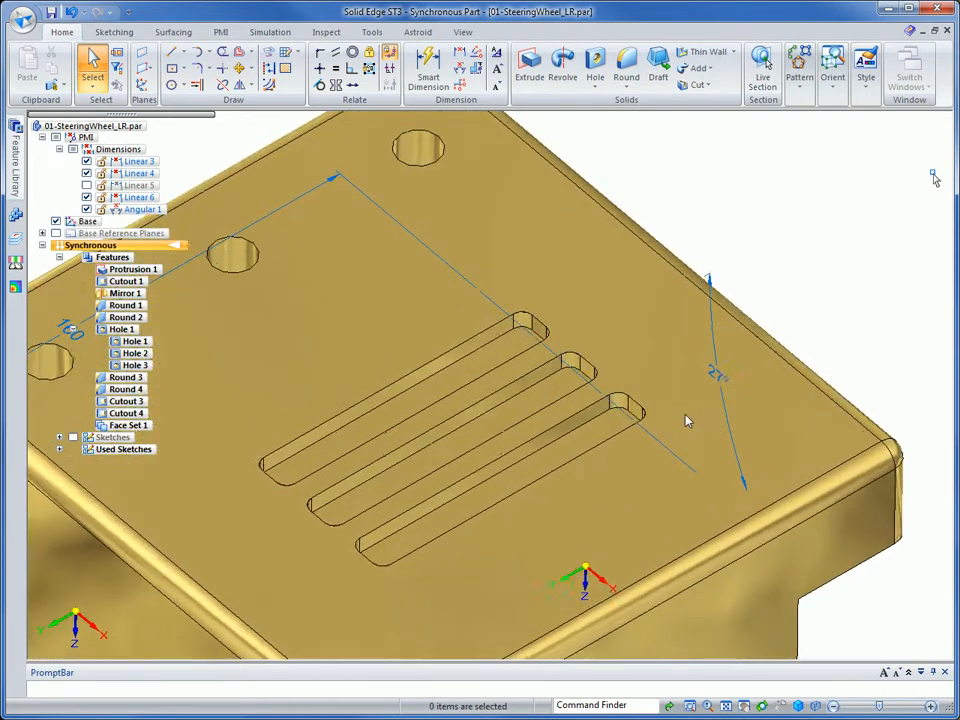
- Try moving the end face of the near slot outward with the coplanar faces live rule off
{"action": "left_click", "coordinate": [662, 442]}
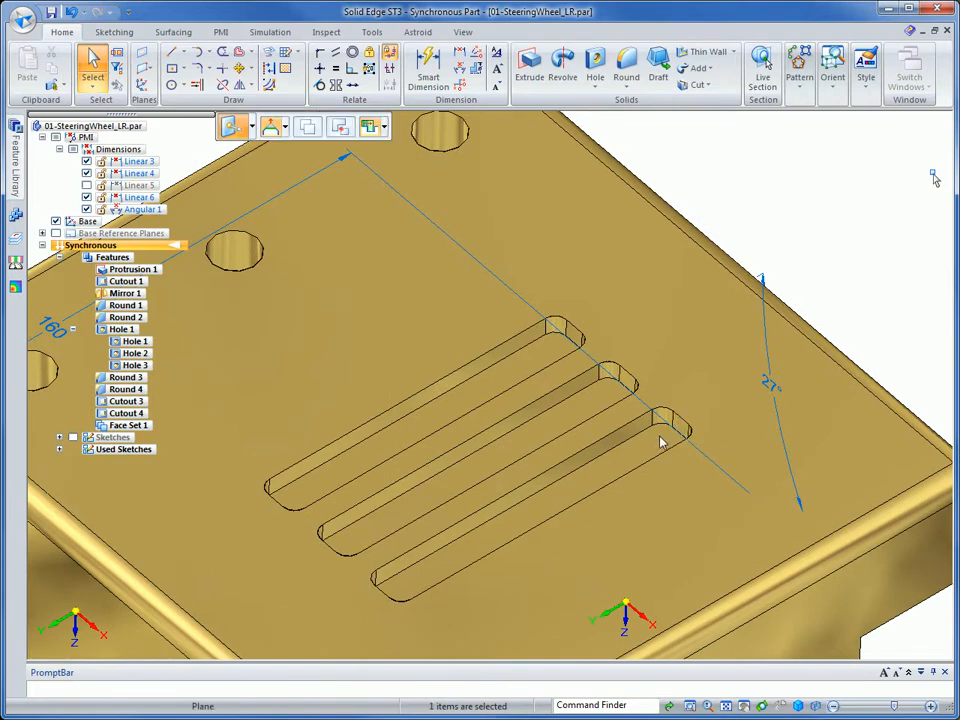
{"action": "left_click", "coordinate": [659, 440]}
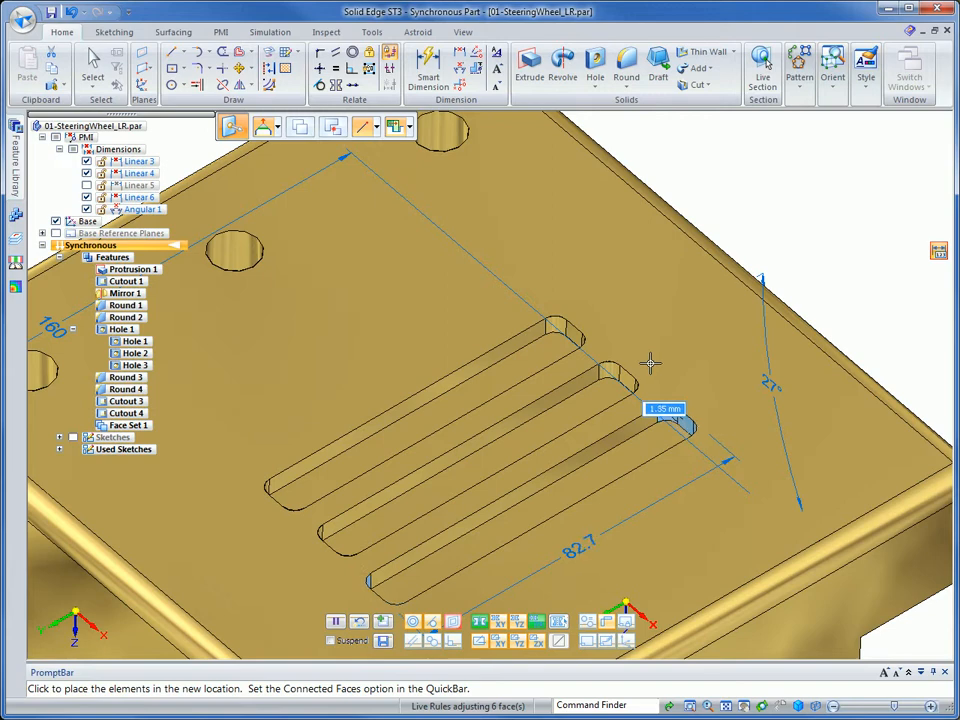
{"action": "left_click", "coordinate": [650, 365]}
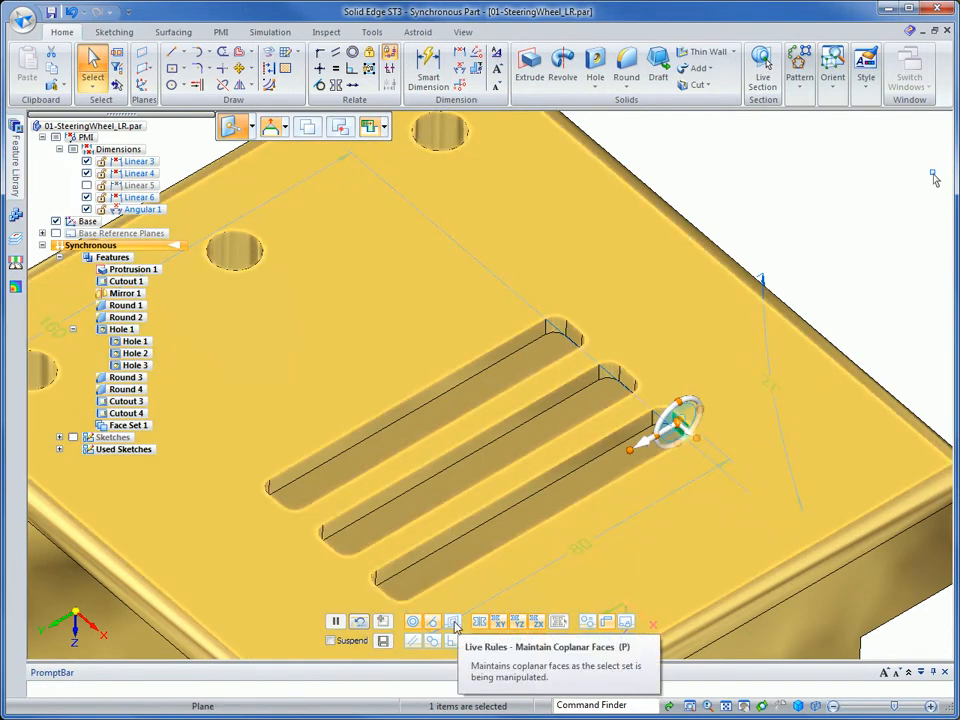
- Turn on the Maintain Coplanar Faces live rule and lengthen all three slots by moving the near slot's end face outward 6.50 mm
{"action": "left_click", "coordinate": [455, 622]}
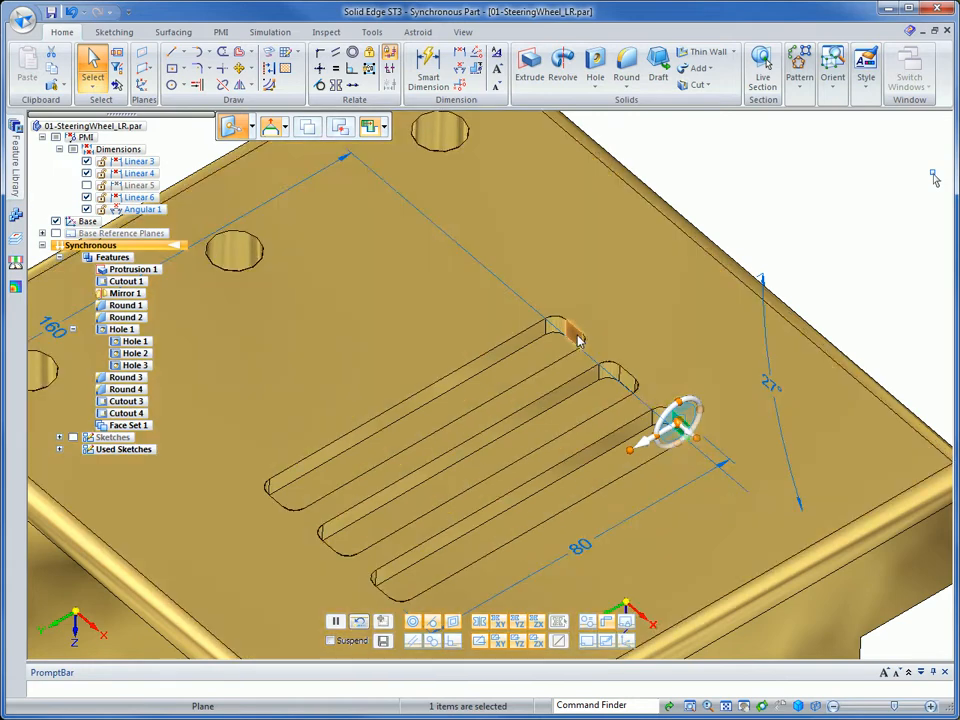
{"action": "left_click", "coordinate": [652, 440]}
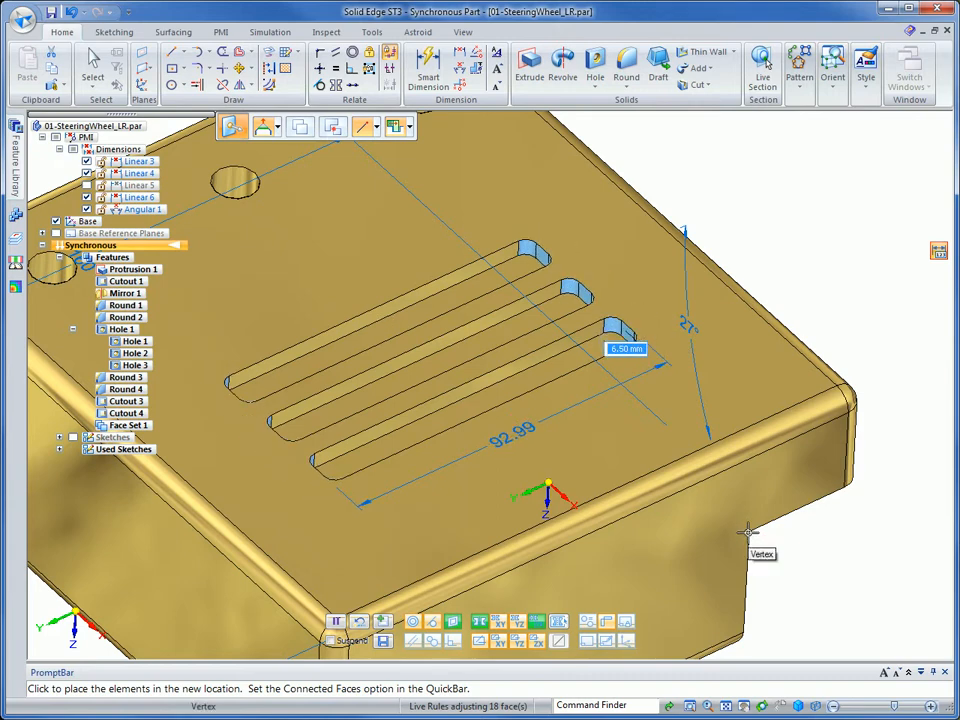
{"action": "left_click", "coordinate": [811, 598]}
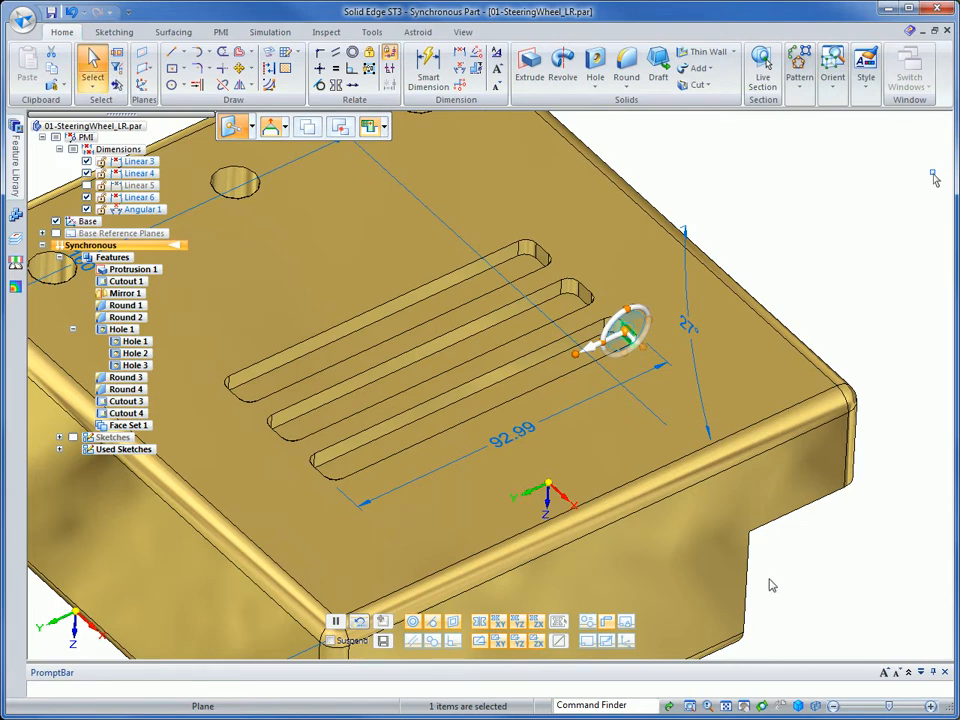
- Preview shortening the three slots by moving their end faces inward about 8.12 mm, and pause the move
{"action": "left_click", "coordinate": [597, 351]}
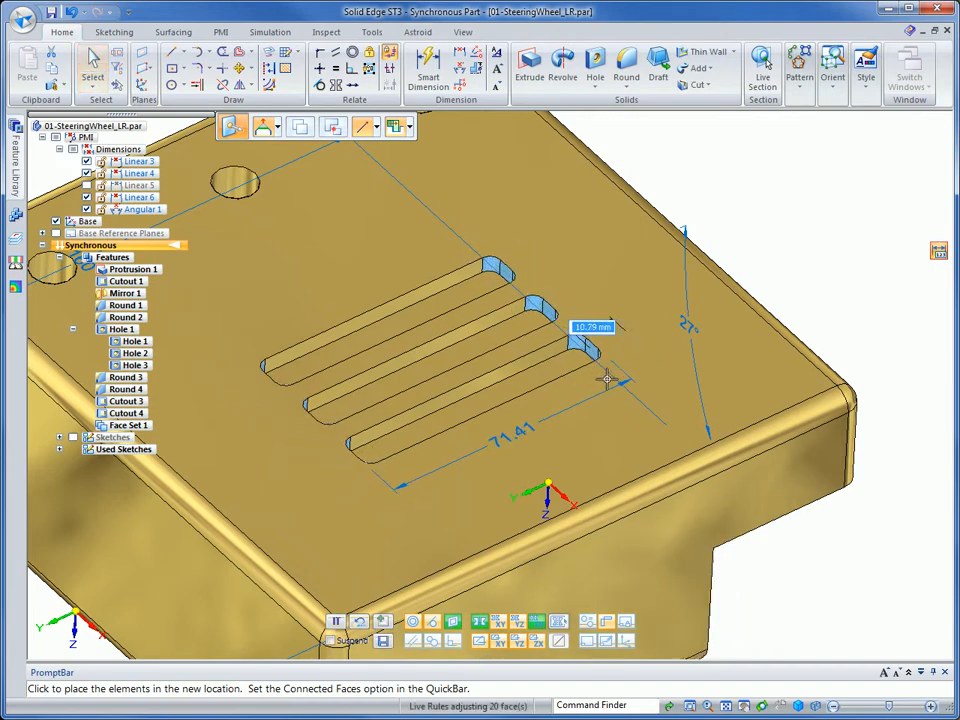
{"action": "key", "text": "Escape"}
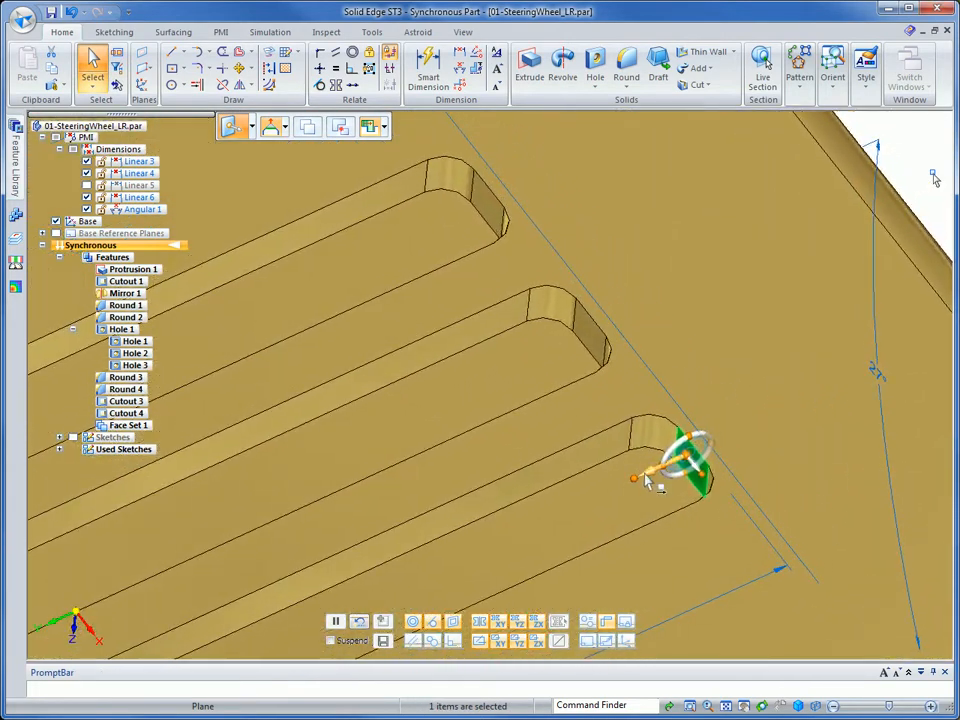
{"action": "left_click", "coordinate": [652, 482]}
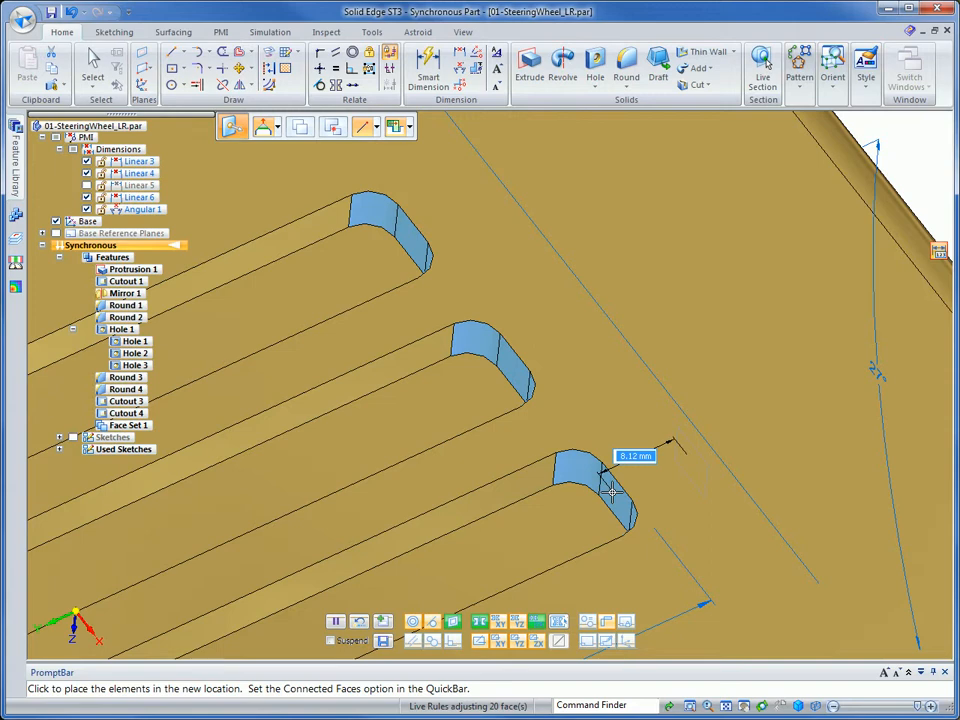
{"action": "left_click", "coordinate": [612, 492]}
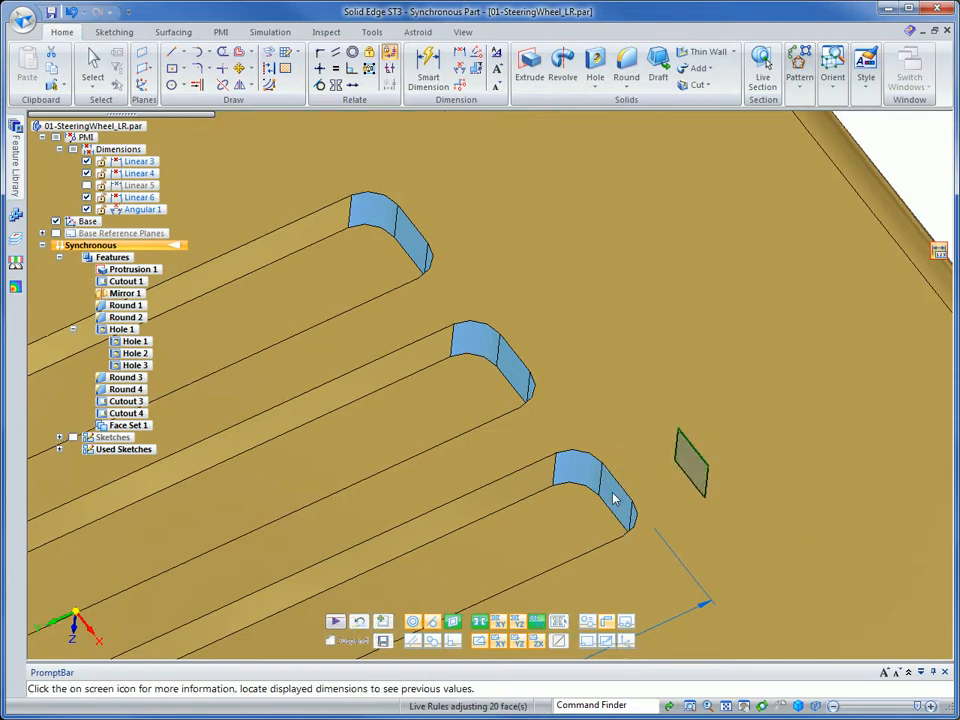
- Examine the highlighted adjusting faces and the slot length's previous value in the paused preview, and resume the move
{"action": "scroll", "coordinate": [613, 498], "scroll_direction": "down", "scroll_amount": 3}
{"action": "scroll", "coordinate": [613, 498], "scroll_direction": "down", "scroll_amount": 3}
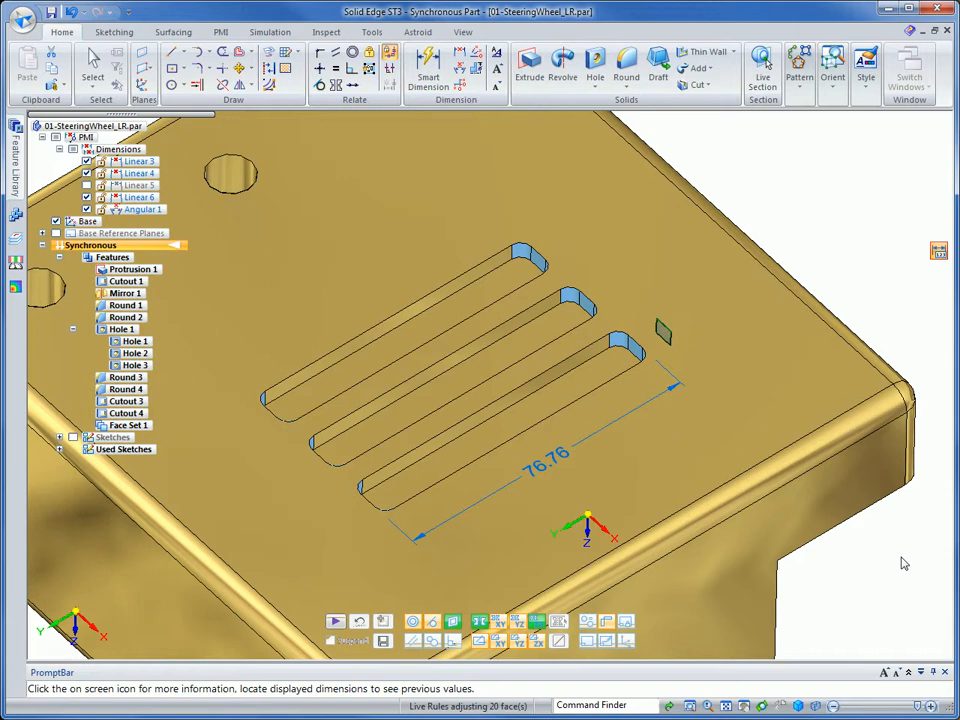
{"action": "mouse_move", "coordinate": [543, 474]}
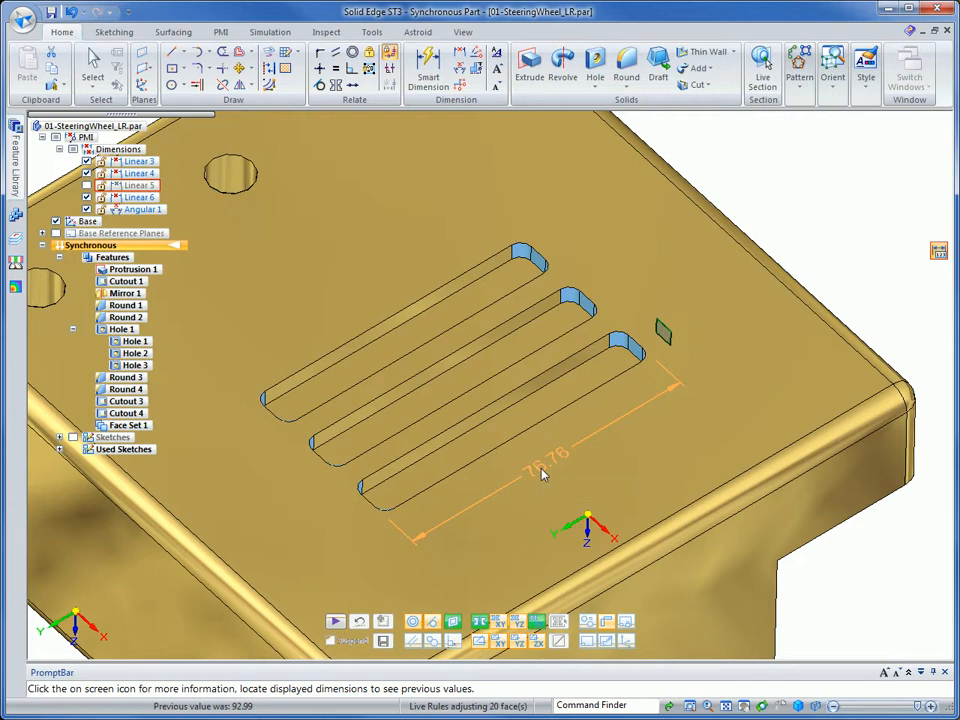
{"action": "scroll", "coordinate": [770, 400], "scroll_direction": "up", "scroll_amount": 4}
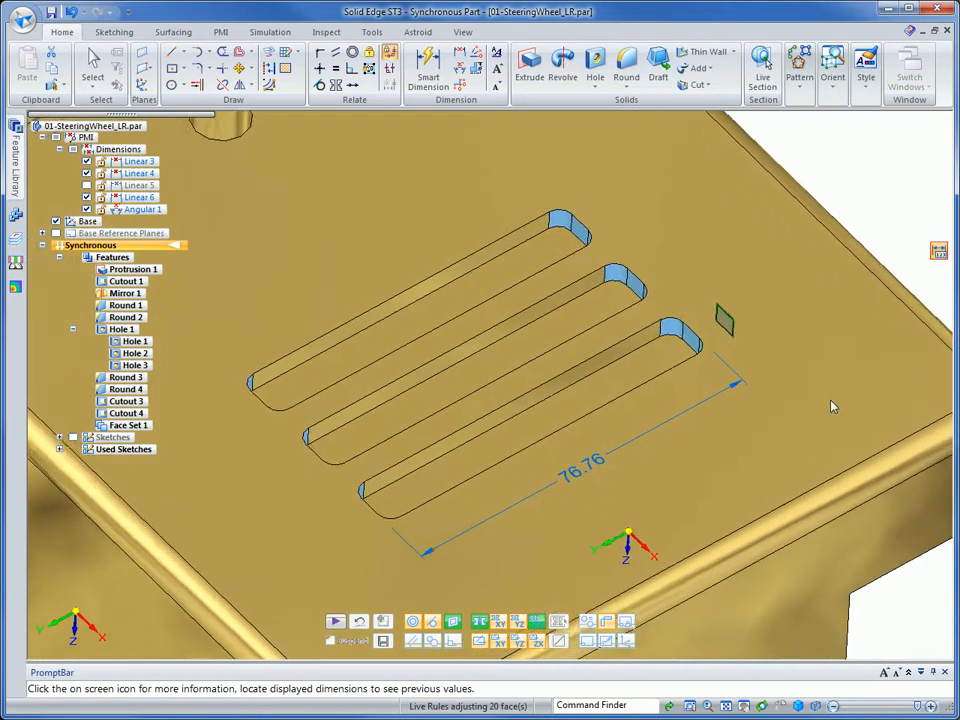
{"action": "middle_click_drag", "start_coordinate": [798, 416], "coordinate": [781, 418]}
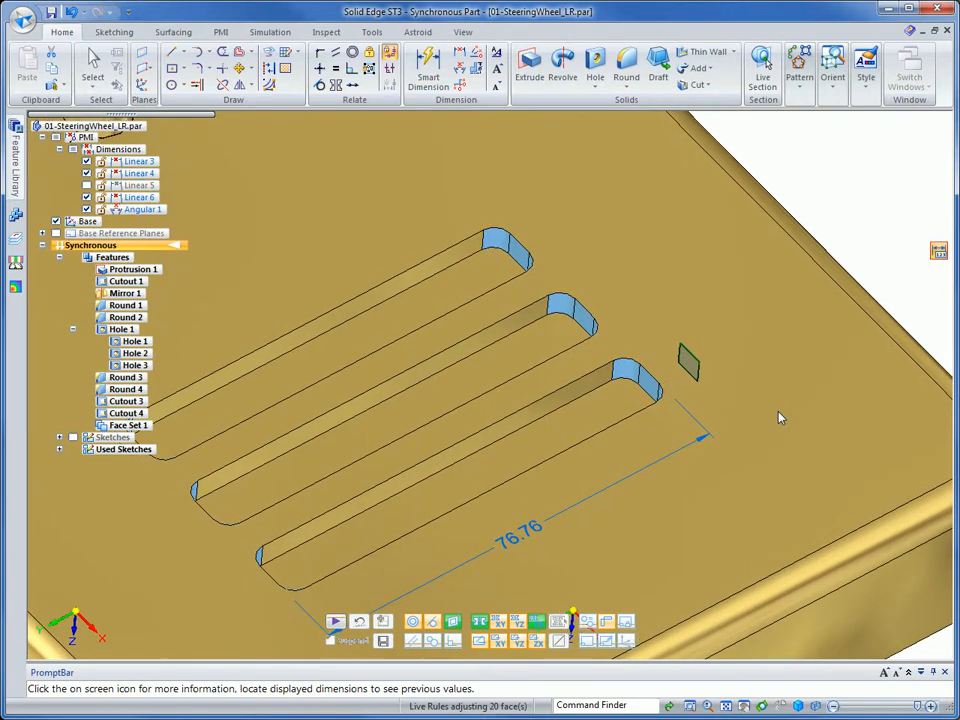
{"action": "key", "text": "v"}
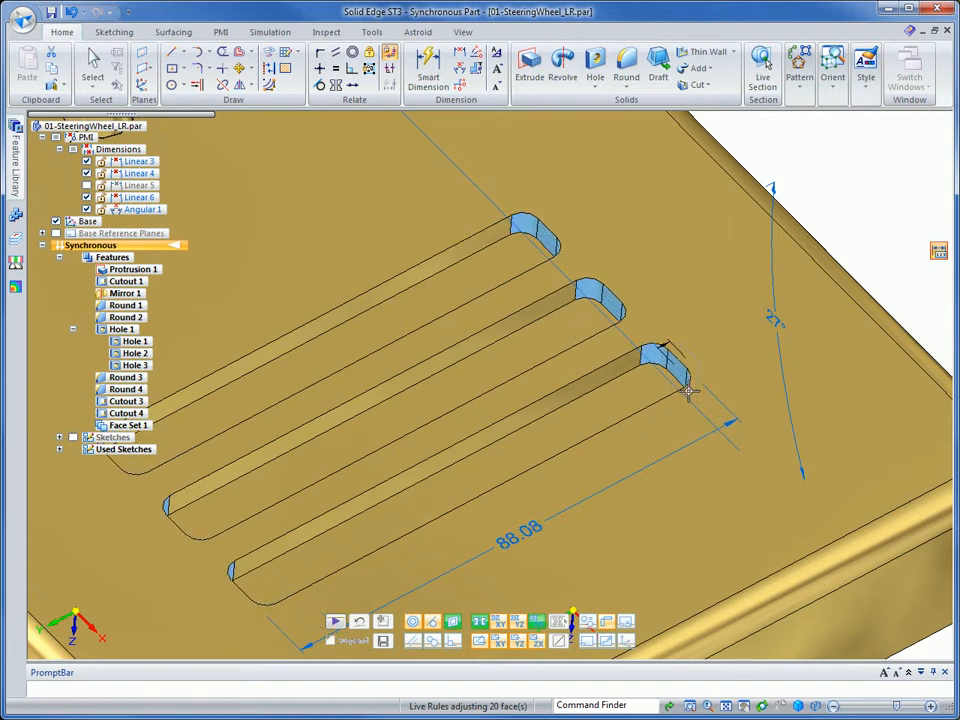
- Release the middle slot's relationships in the advanced live rules, and move the outer slots' end faces inward by about 10 mm
{"action": "scroll", "coordinate": [677, 403], "scroll_direction": "down", "scroll_amount": 3}
{"action": "scroll", "coordinate": [680, 400], "scroll_direction": "down", "scroll_amount": 2}
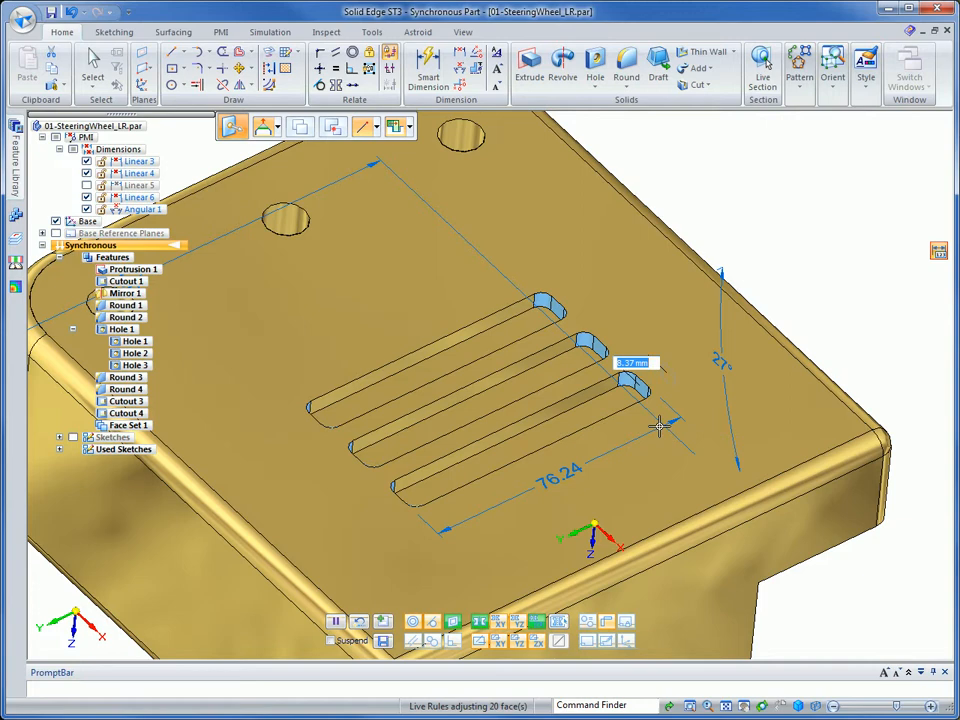
{"action": "left_click_drag", "start_coordinate": [659, 426], "coordinate": [653, 431]}
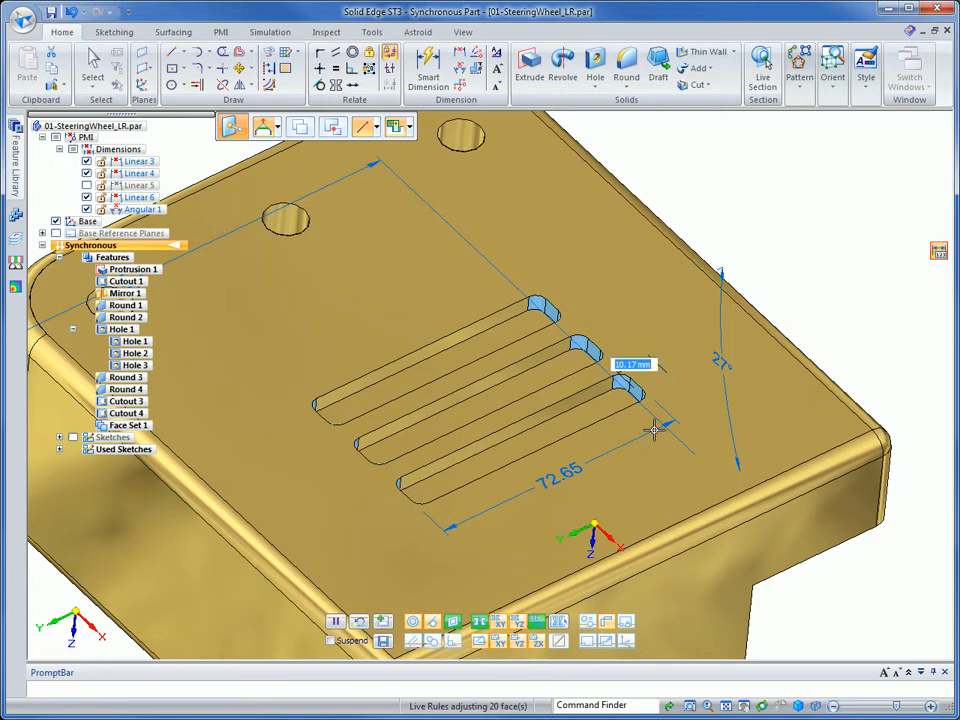
{"action": "left_click", "coordinate": [654, 431]}
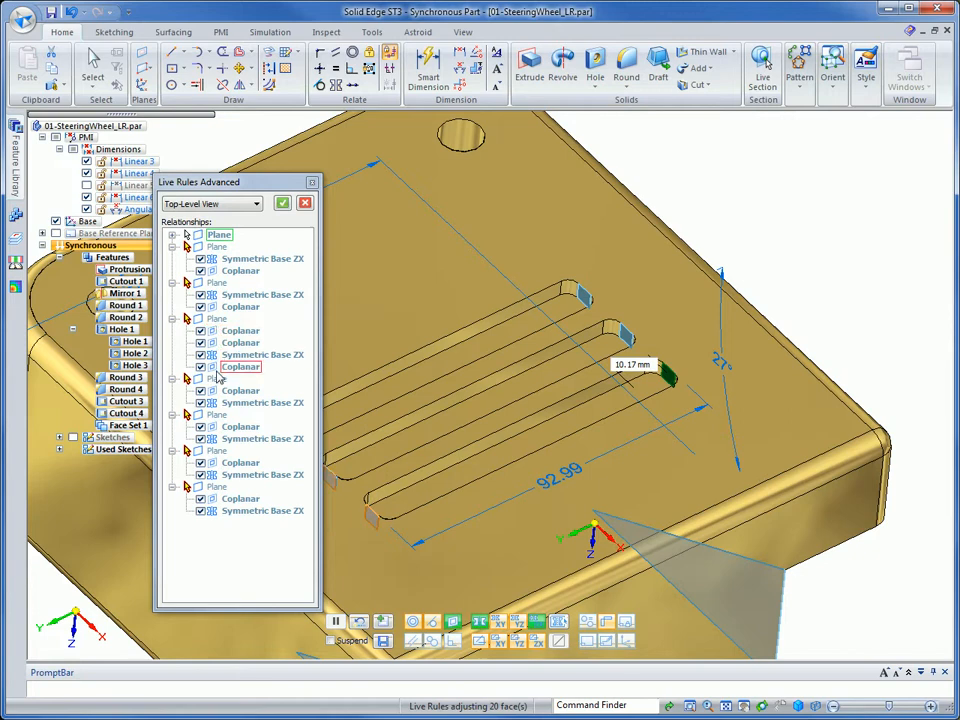
{"action": "left_click", "coordinate": [200, 427]}
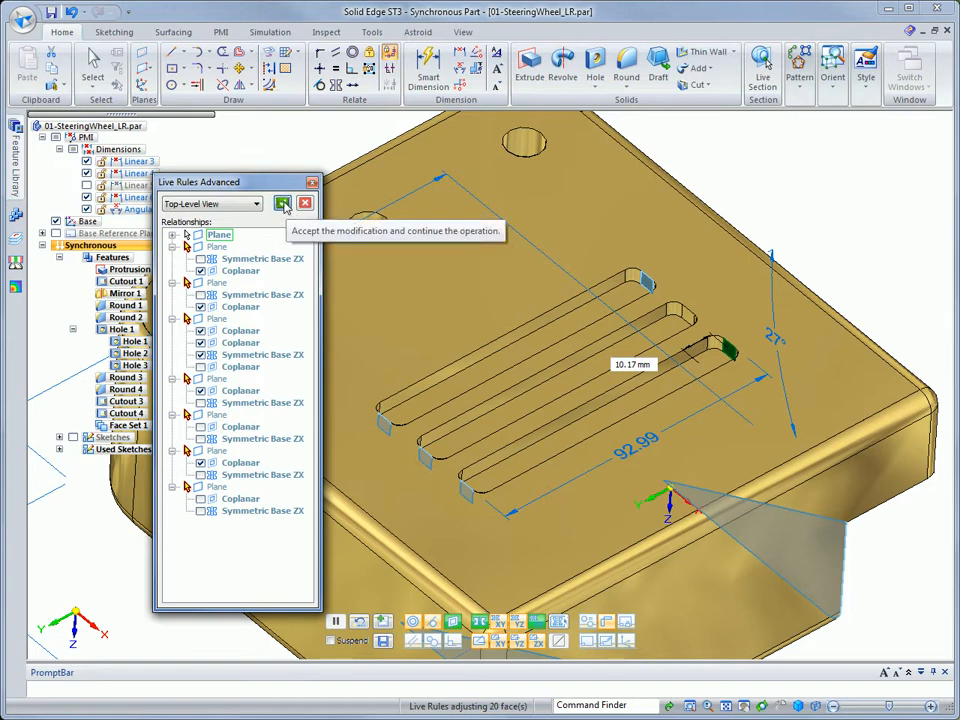
{"action": "left_click", "coordinate": [282, 203]}
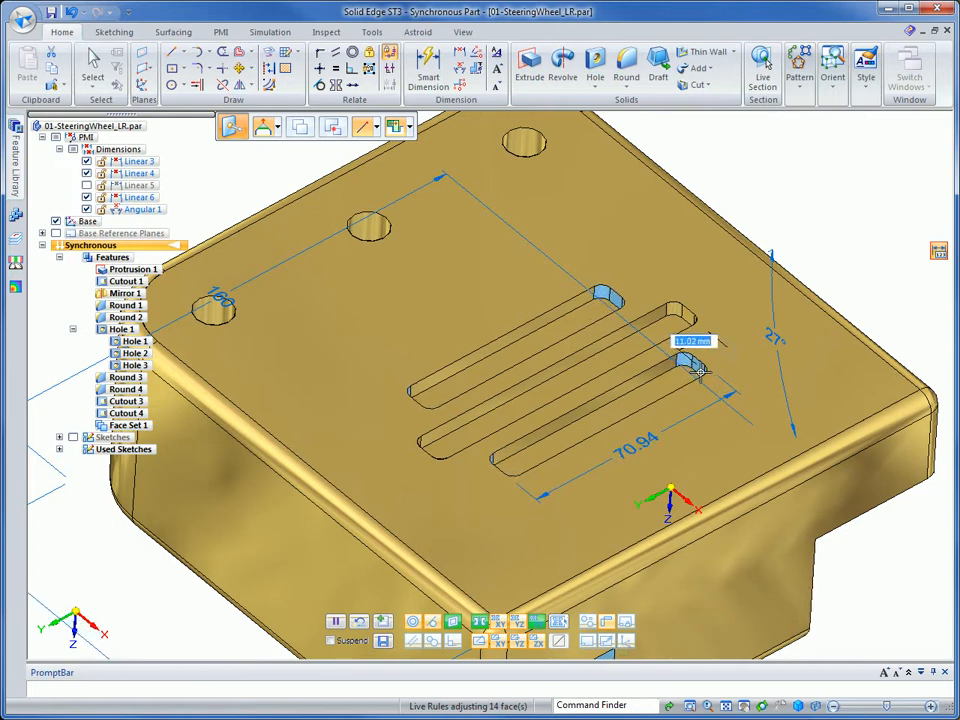
{"action": "key", "text": "Return"}
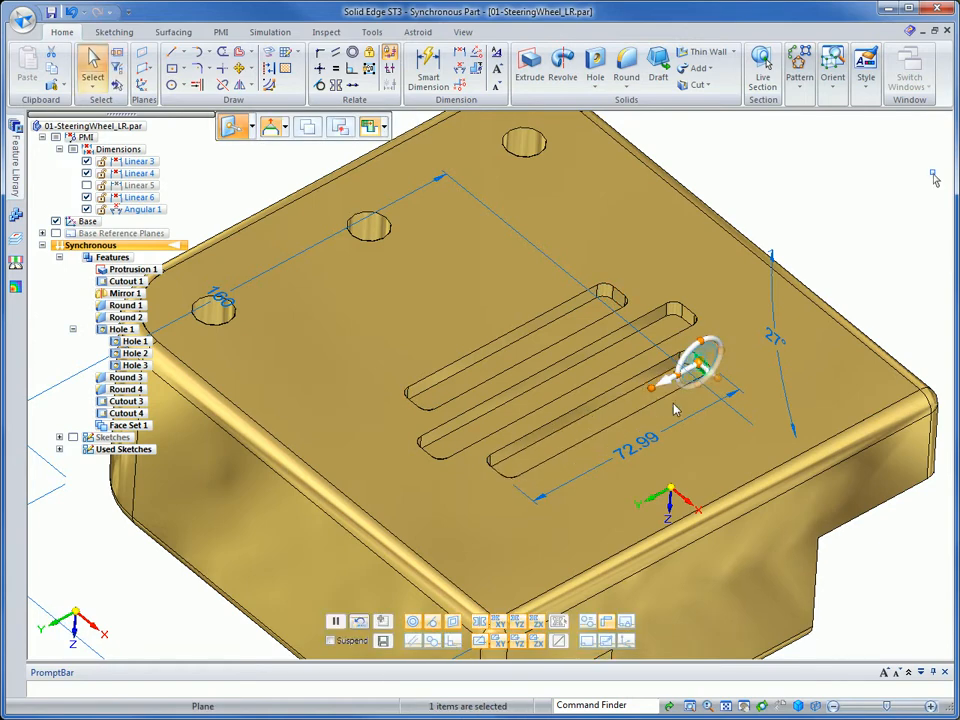
- Preview longer and shorter values for the outer slots' length dimension, set it to 70 mm, and clear the selection
{"action": "left_click", "coordinate": [672, 443]}
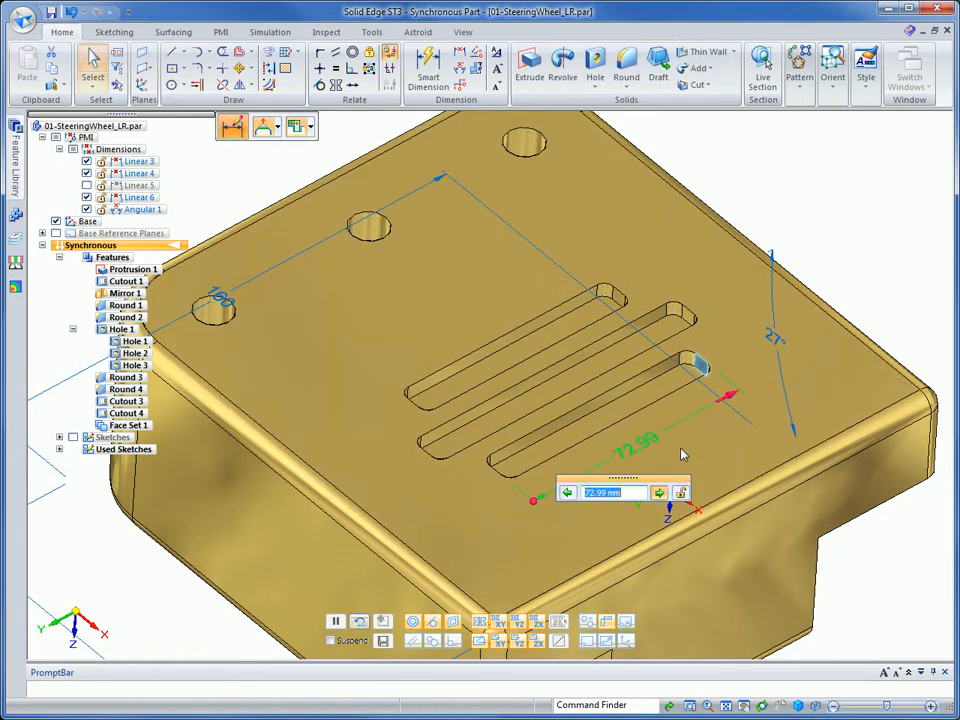
{"action": "scroll", "coordinate": [686, 448], "scroll_direction": "down", "scroll_amount": 2}
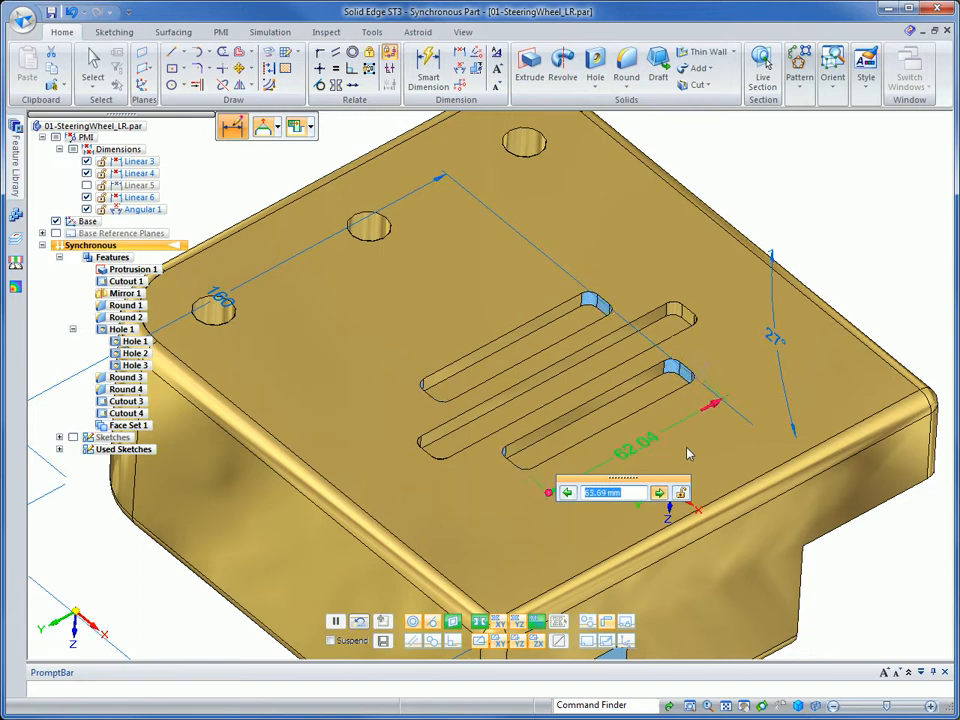
{"action": "scroll", "coordinate": [686, 446], "scroll_direction": "up", "scroll_amount": 4}
{"action": "scroll", "coordinate": [688, 451], "scroll_direction": "down", "scroll_amount": 3}
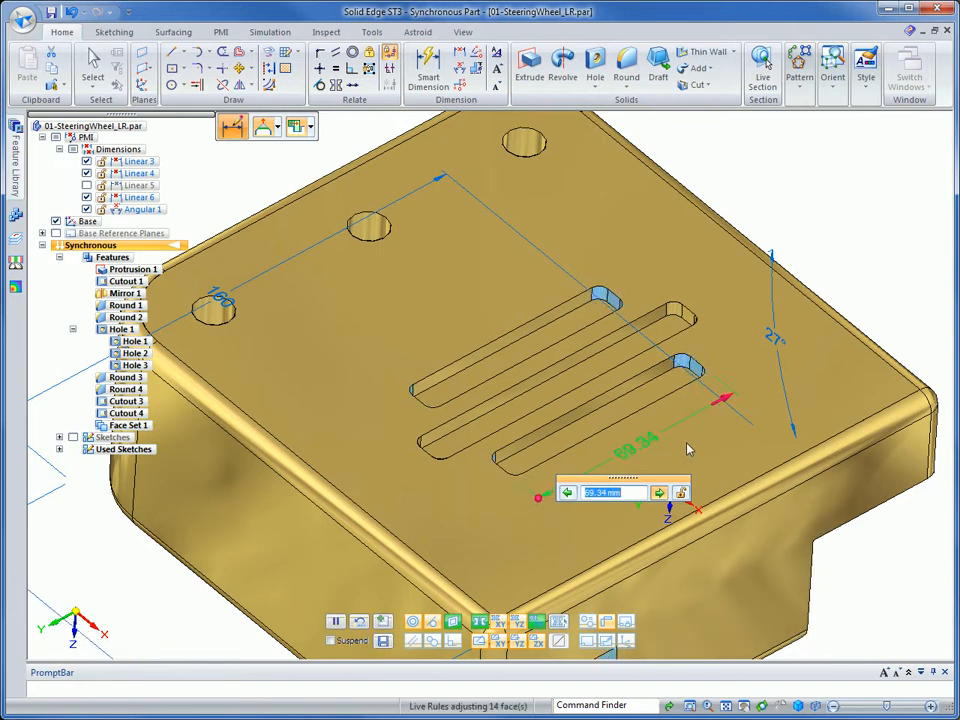
{"action": "scroll", "coordinate": [688, 448], "scroll_direction": "up", "scroll_amount": 3}
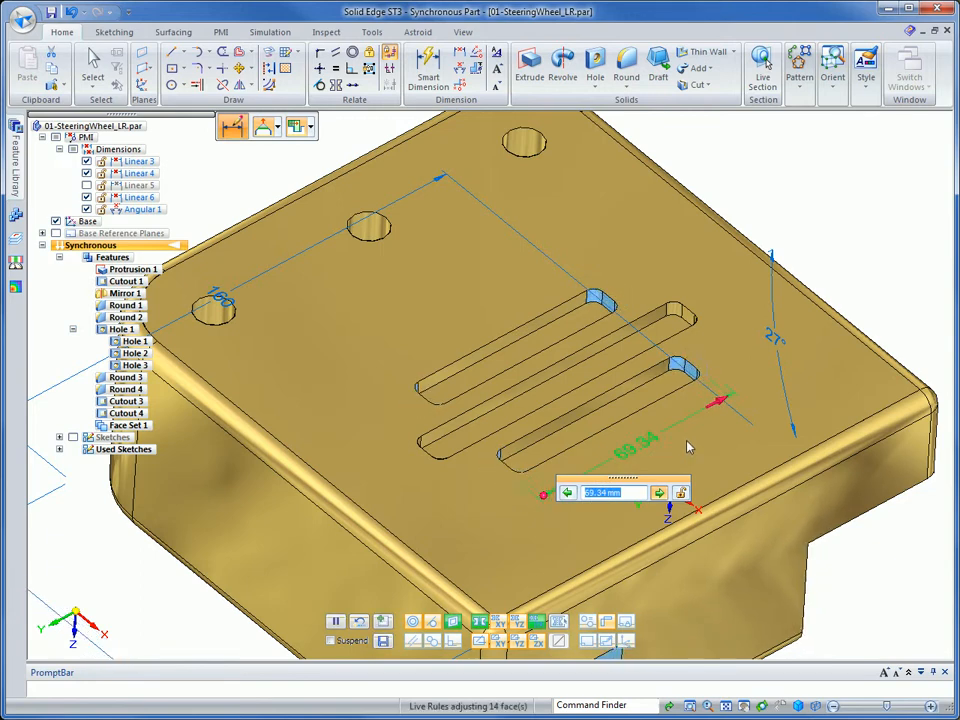
{"action": "scroll", "coordinate": [688, 446], "scroll_direction": "down", "scroll_amount": 1}
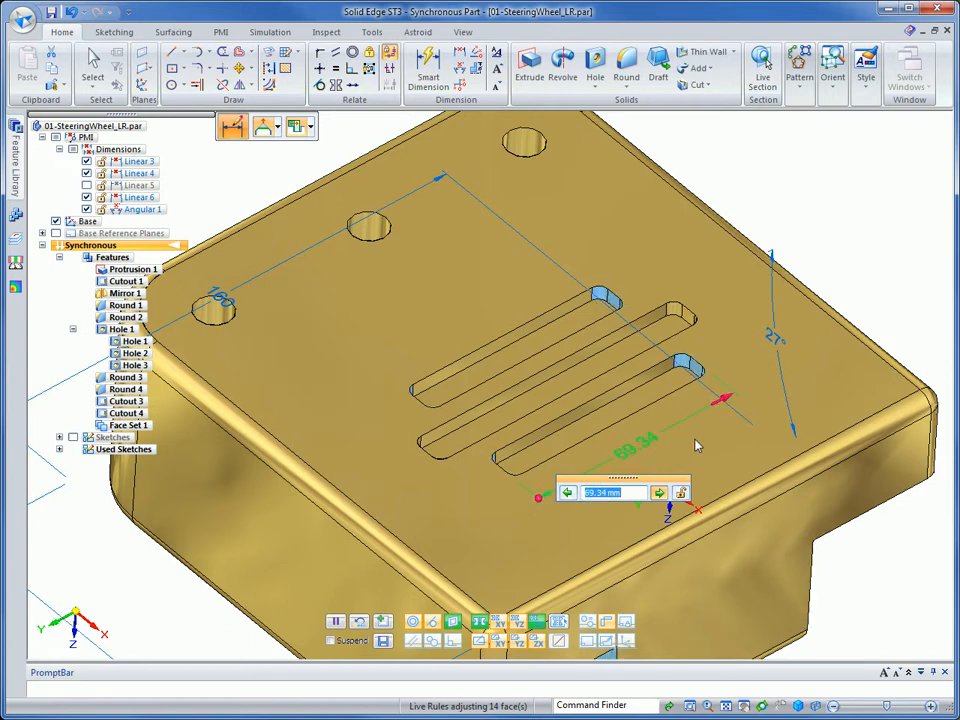
{"action": "type", "text": "70"}
{"action": "key", "text": "Return"}
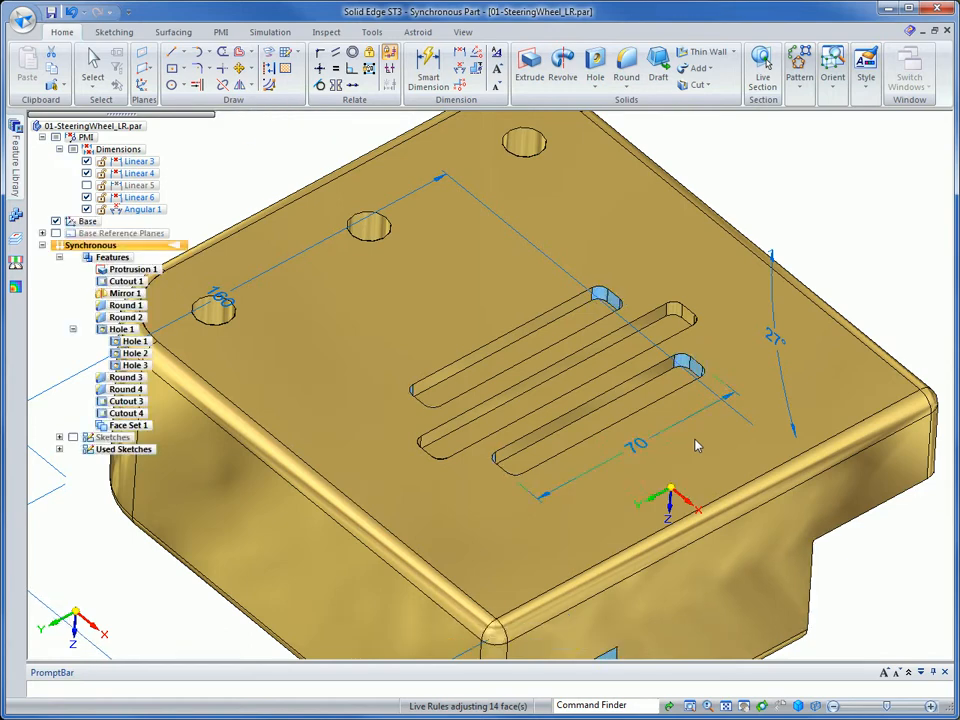
{"action": "left_click", "coordinate": [820, 194]}
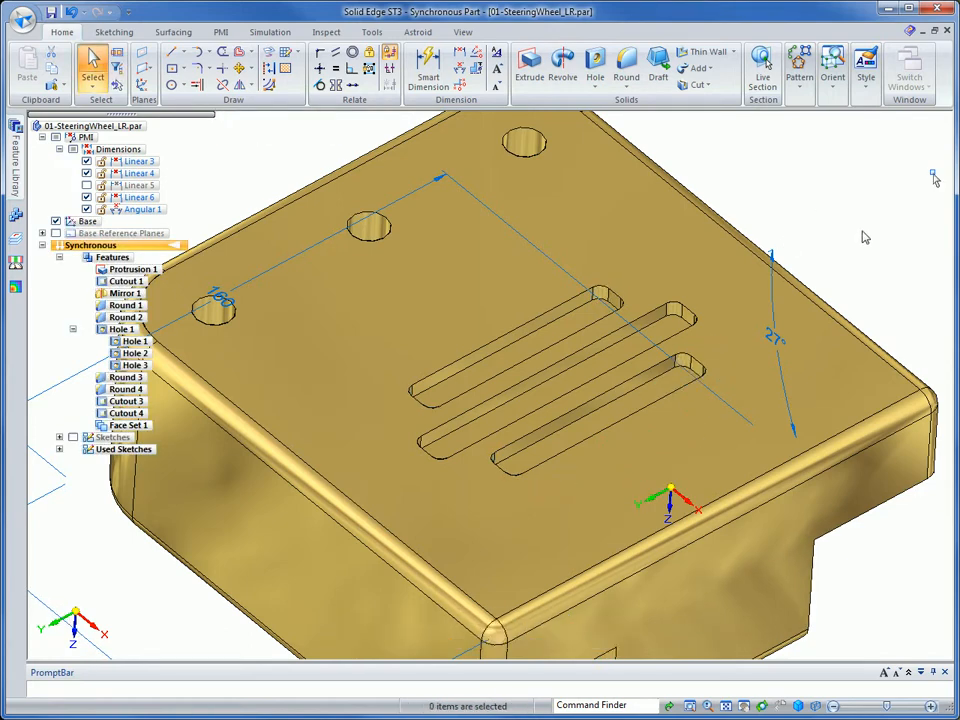
- Show the sketches, move Sketch 6 up onto the plane of the block's top face, and clear the selection
{"action": "middle_click_drag", "start_coordinate": [863, 236], "coordinate": [84, 466]}
{"action": "scroll", "coordinate": [880, 230], "scroll_direction": "down", "scroll_amount": 2}
{"action": "left_click", "coordinate": [73, 438]}
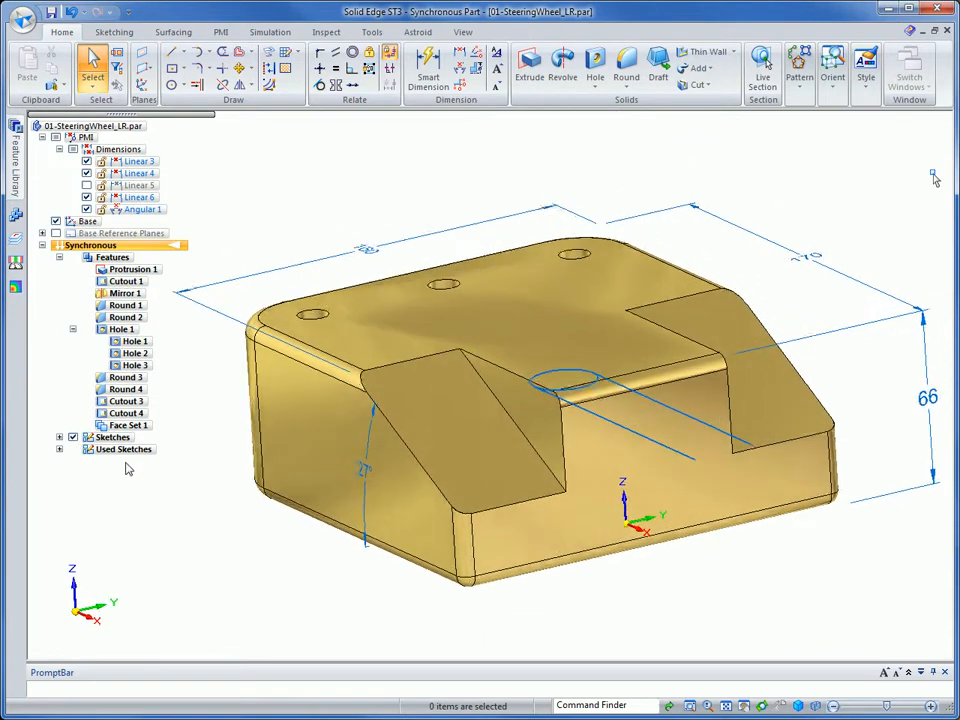
{"action": "left_click", "coordinate": [59, 438]}
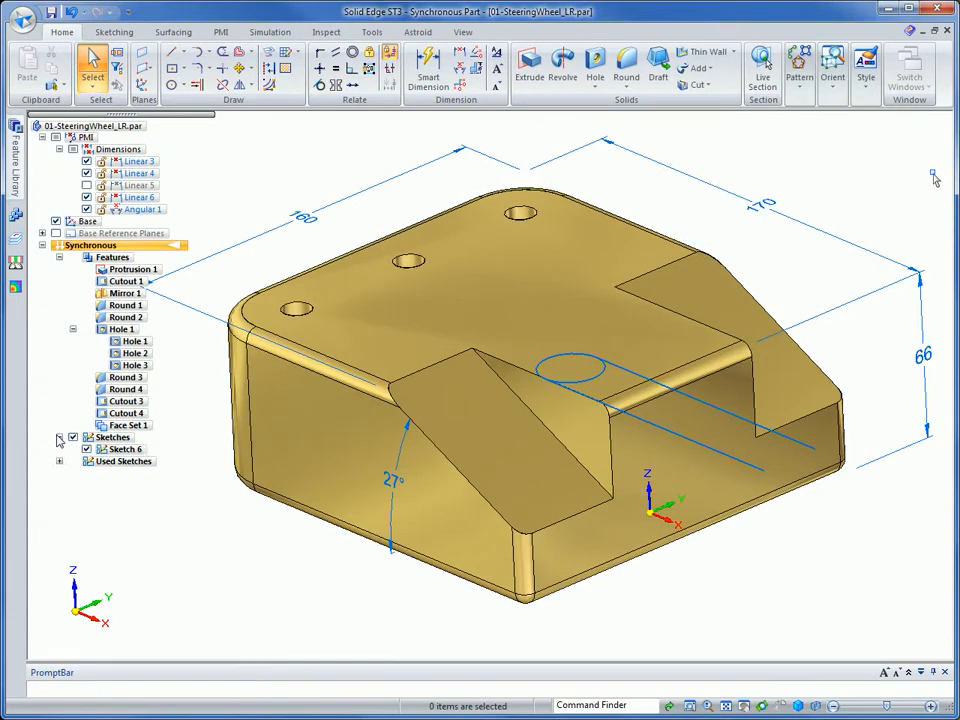
{"action": "left_click", "coordinate": [127, 451]}
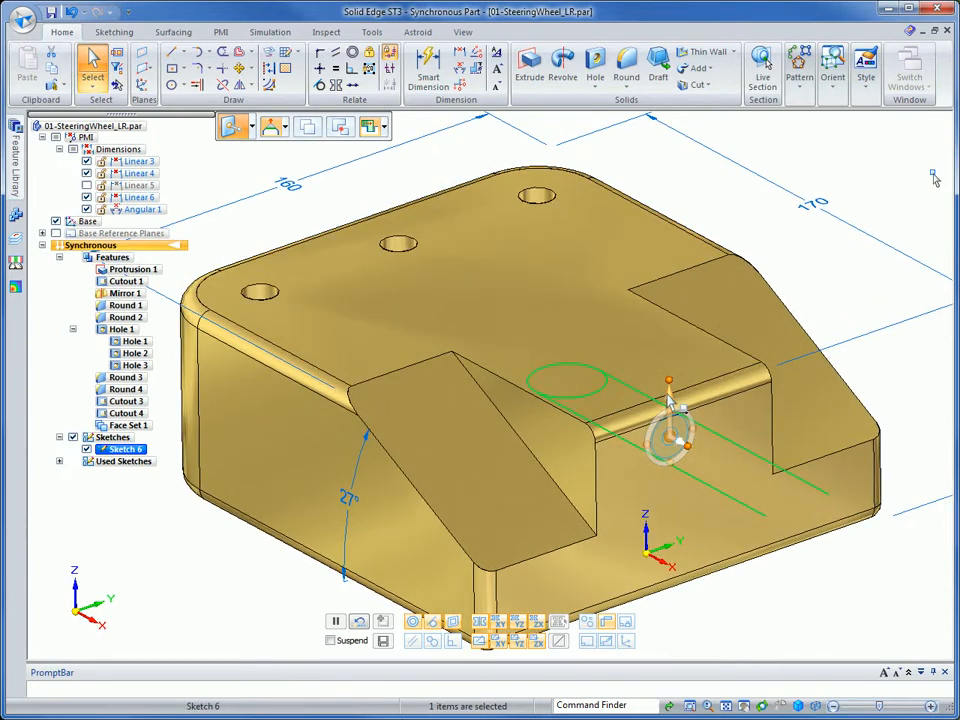
{"action": "left_click", "coordinate": [669, 399]}
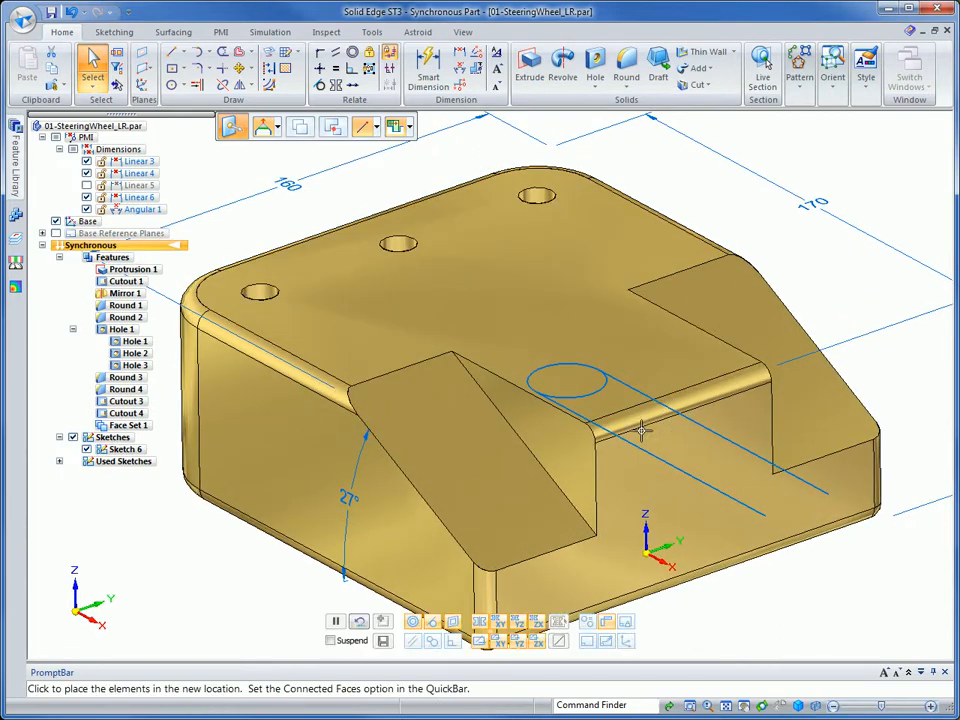
{"action": "left_click", "coordinate": [587, 422]}
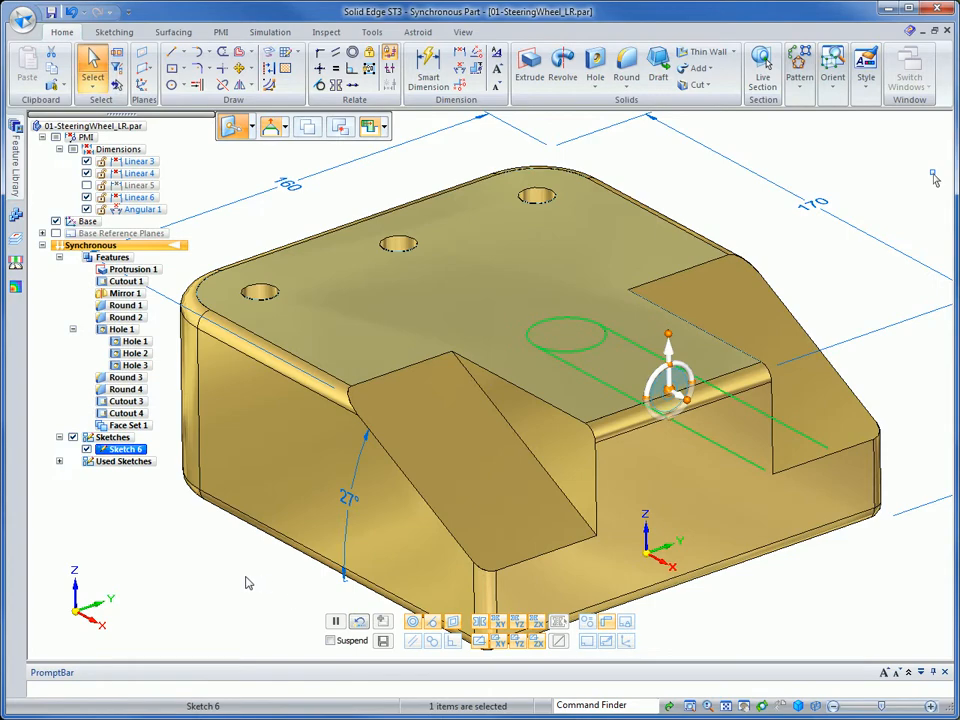
{"action": "left_click", "coordinate": [208, 570]}
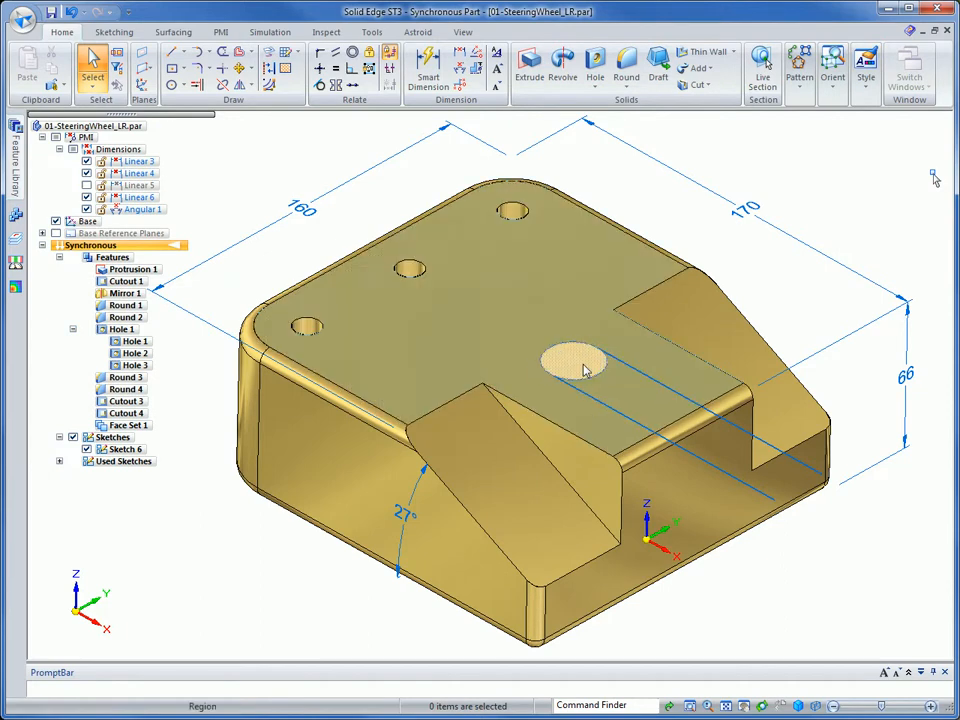
- Cut the two slot regions of Sketch 6 into the block as an open profile extruded about 33 mm deep
{"action": "left_click", "coordinate": [583, 370]}
{"action": "left_click", "coordinate": [628, 401], "text": "ctrl"}
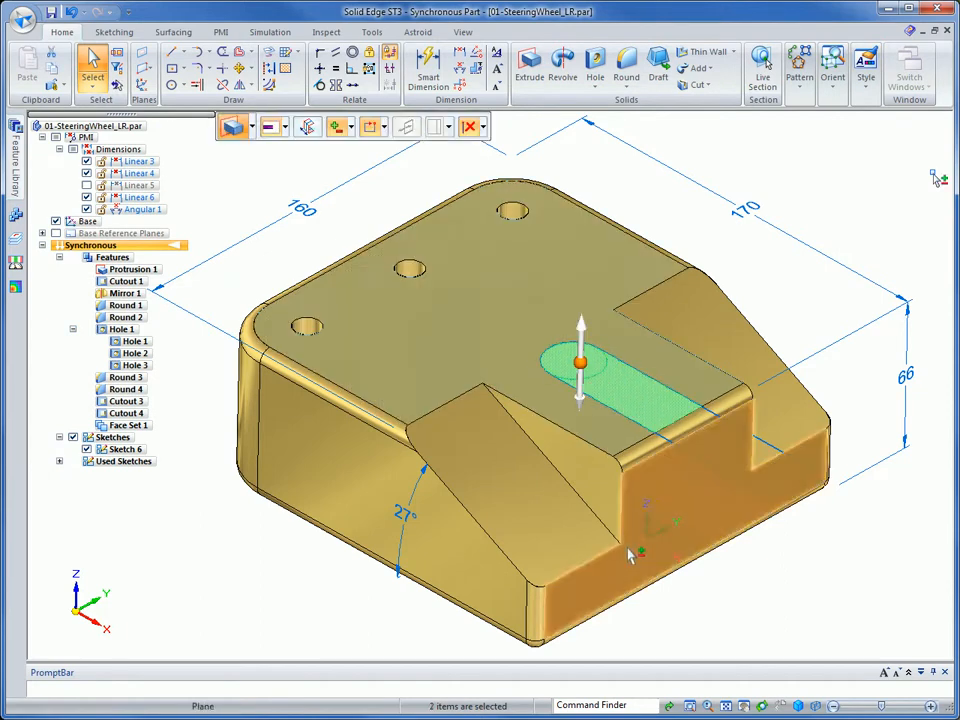
{"action": "left_click", "coordinate": [579, 397]}
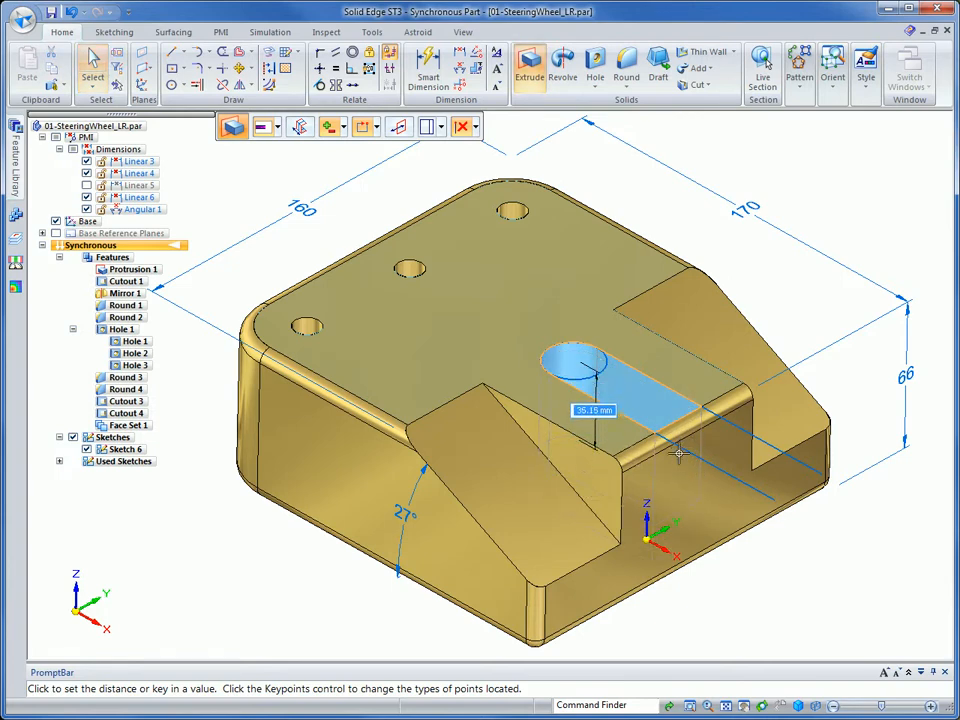
{"action": "left_click", "coordinate": [376, 128]}
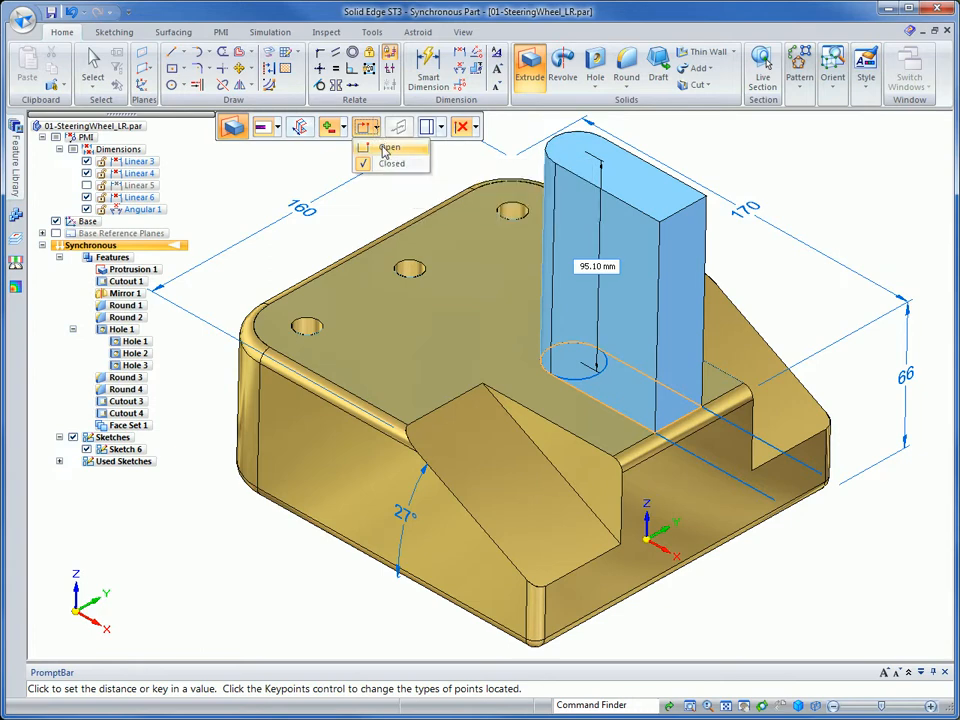
{"action": "left_click", "coordinate": [388, 147]}
{"action": "left_click", "coordinate": [662, 481]}
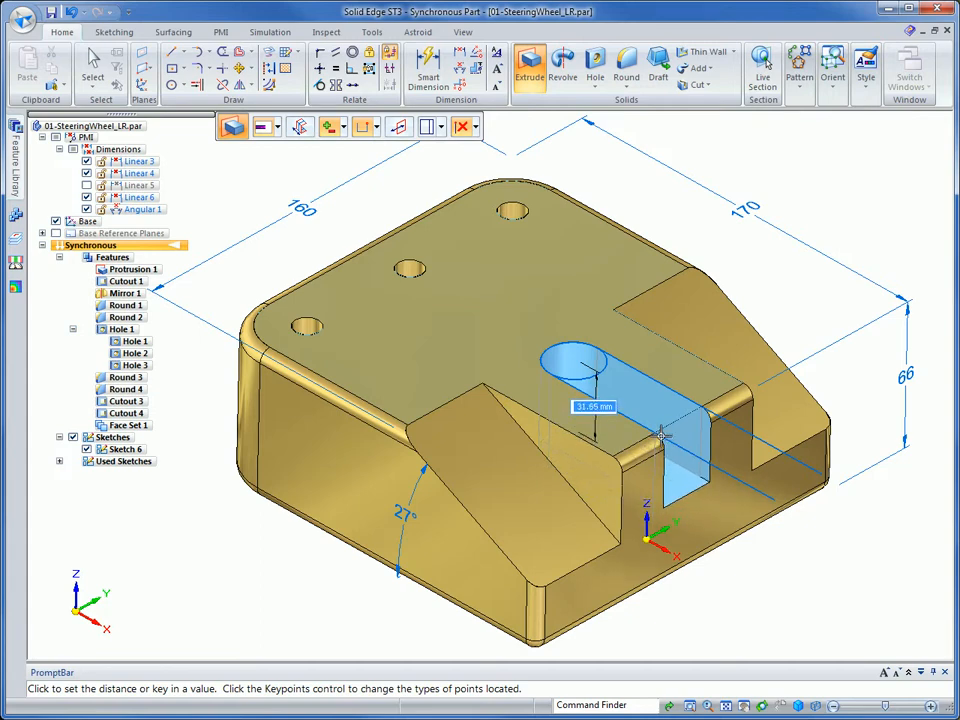
{"action": "left_click", "coordinate": [662, 435]}
{"action": "key", "text": "Escape"}
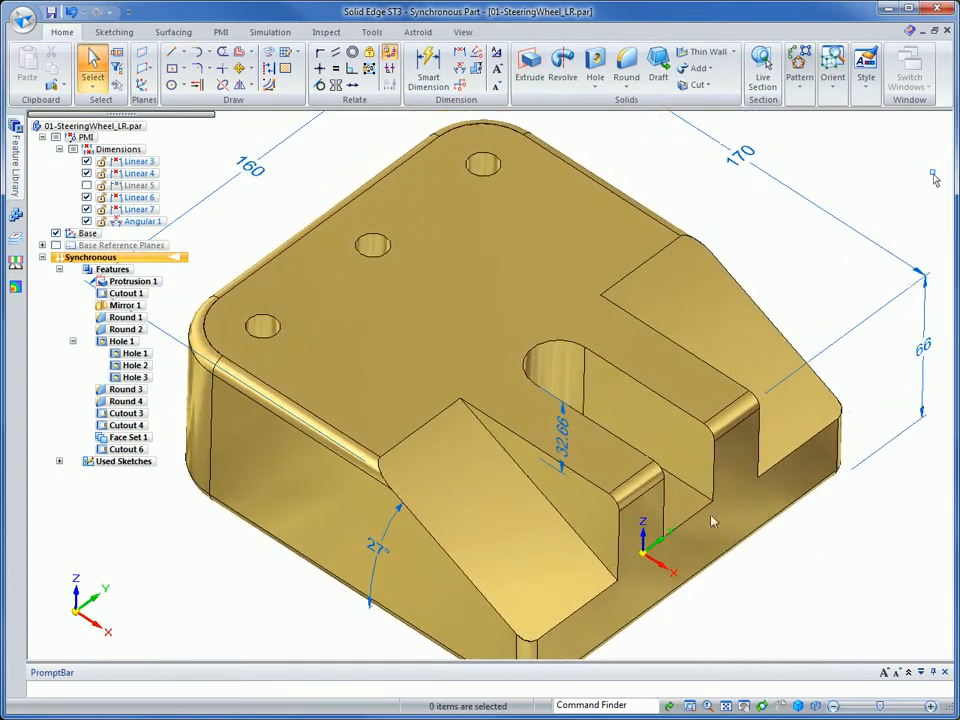
- Move the new slot's rounded end face about 20 mm toward the block's open front and clear the selection
{"action": "left_click", "coordinate": [596, 350]}
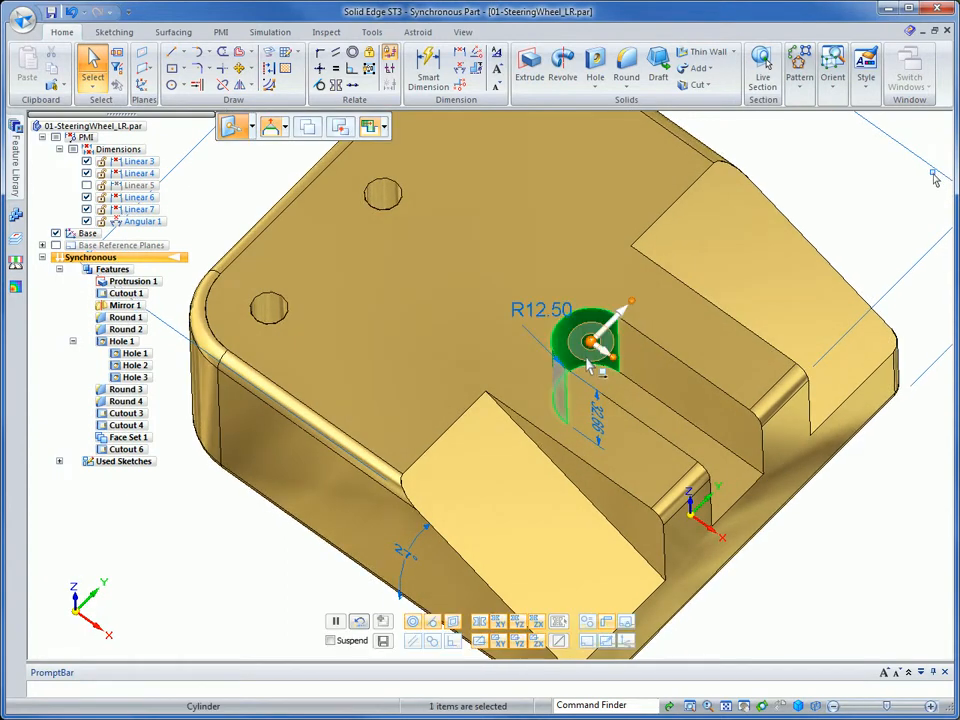
{"action": "left_click", "coordinate": [597, 344]}
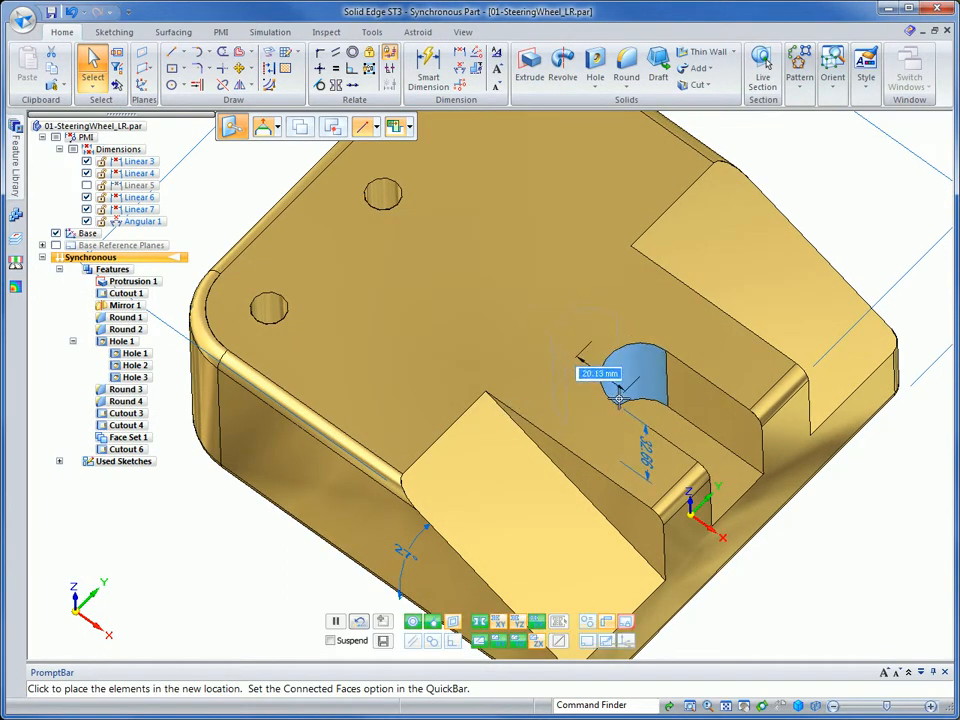
{"action": "left_click", "coordinate": [619, 401]}
{"action": "middle_click_drag", "start_coordinate": [776, 516], "coordinate": [525, 402]}
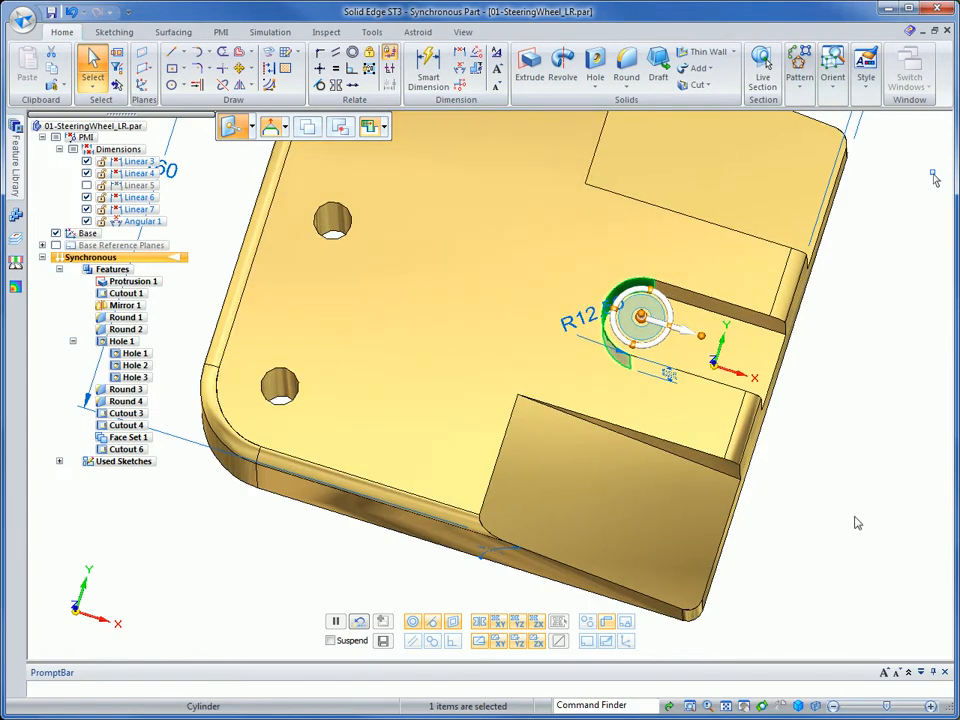
{"action": "left_click", "coordinate": [816, 508]}
{"action": "middle_click_drag", "start_coordinate": [816, 508], "coordinate": [741, 527]}
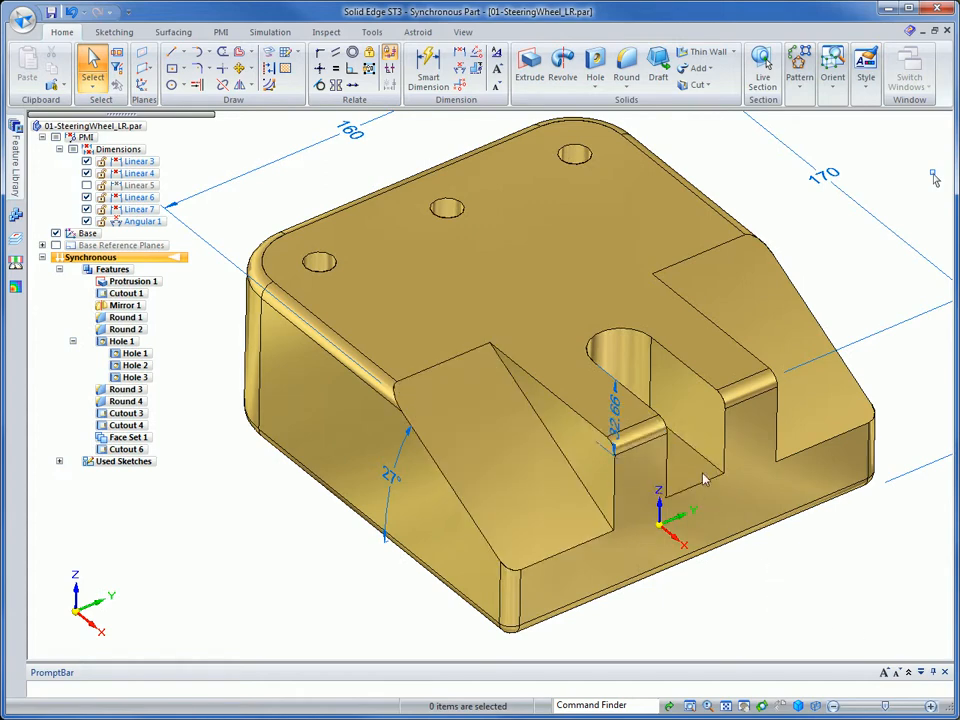
- Relate the slot's flat floor to the angled face carrying the 27° dimension so they are coplanar, and accept the result
{"action": "left_click", "coordinate": [616, 476]}
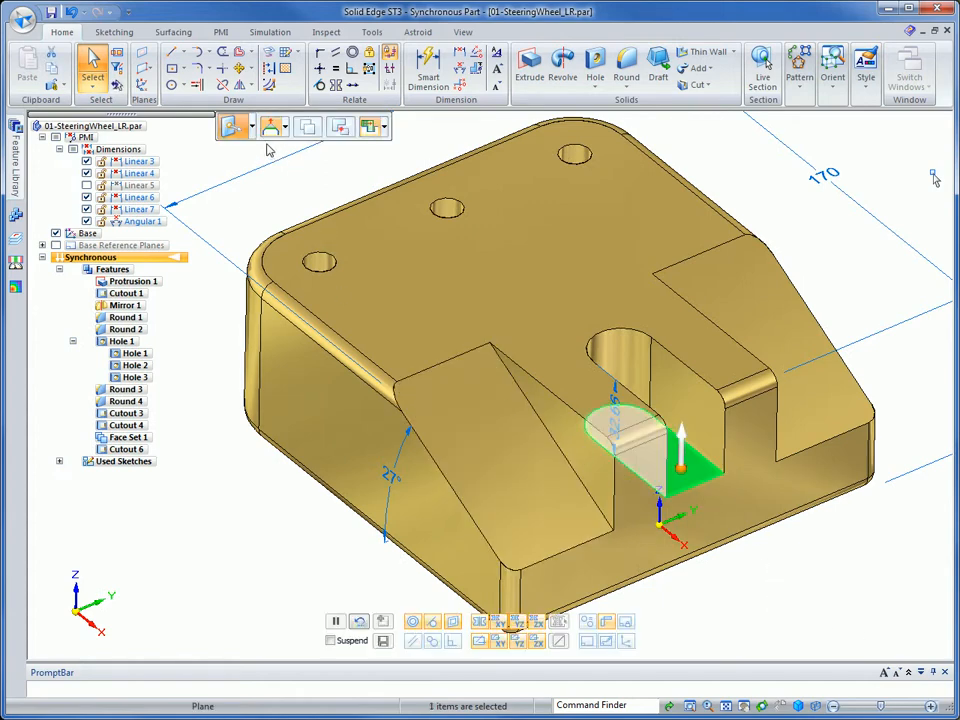
{"action": "left_click", "coordinate": [253, 130]}
{"action": "left_click", "coordinate": [244, 197]}
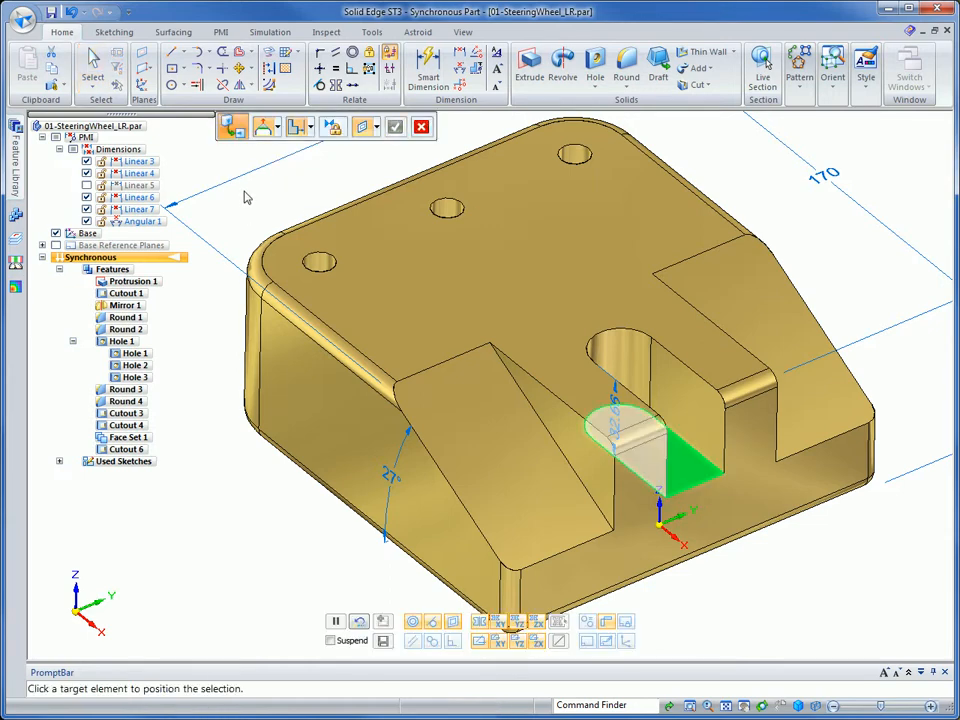
{"action": "left_click", "coordinate": [527, 461]}
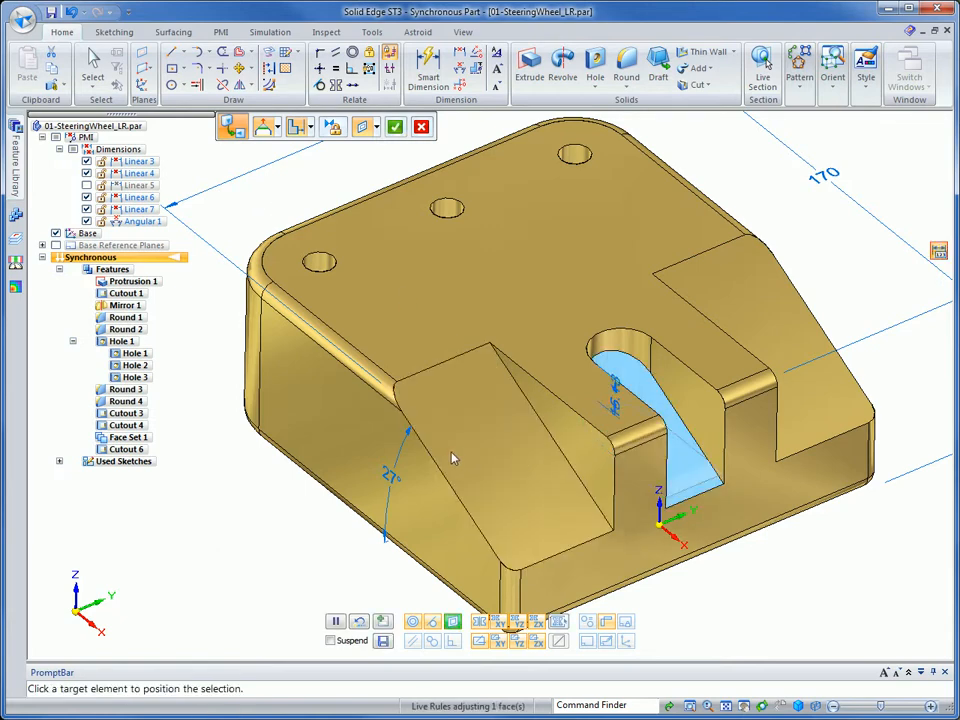
{"action": "left_click", "coordinate": [395, 128]}
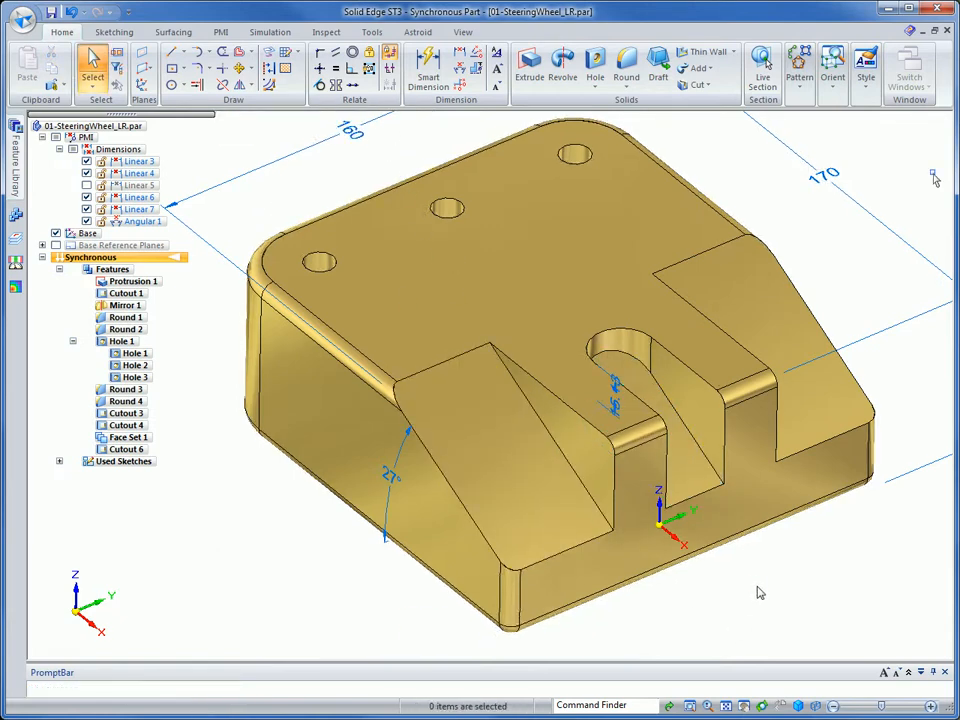
- Try moving the sloped slot floor along its normal together with the block's angled faces under the live rules
{"action": "left_click", "coordinate": [690, 426]}
{"action": "left_click", "coordinate": [697, 427]}
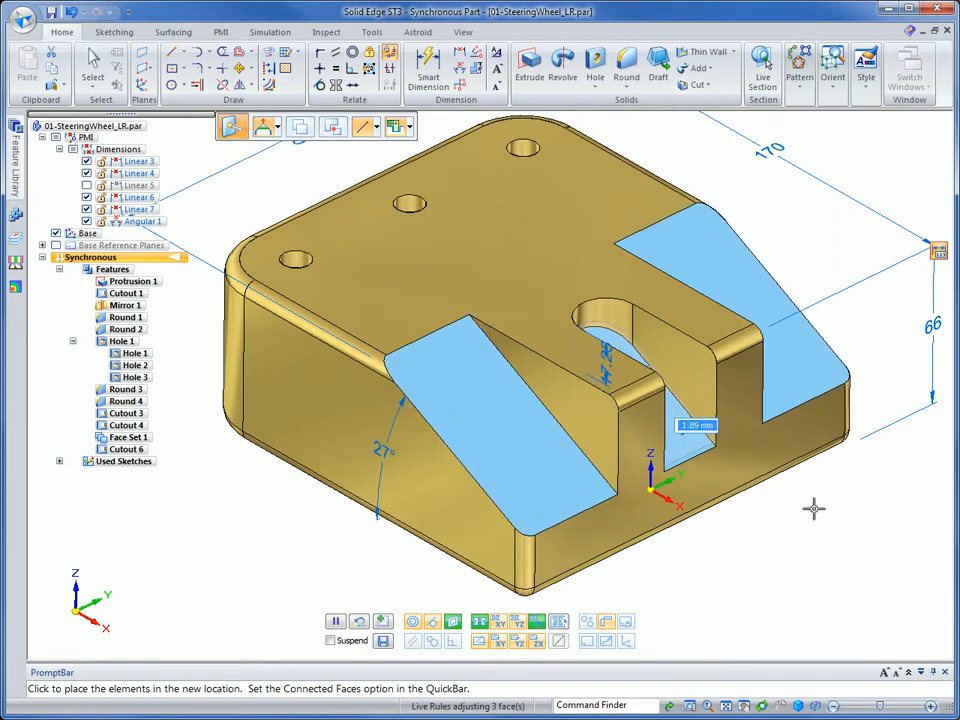
{"action": "left_click", "coordinate": [813, 508]}
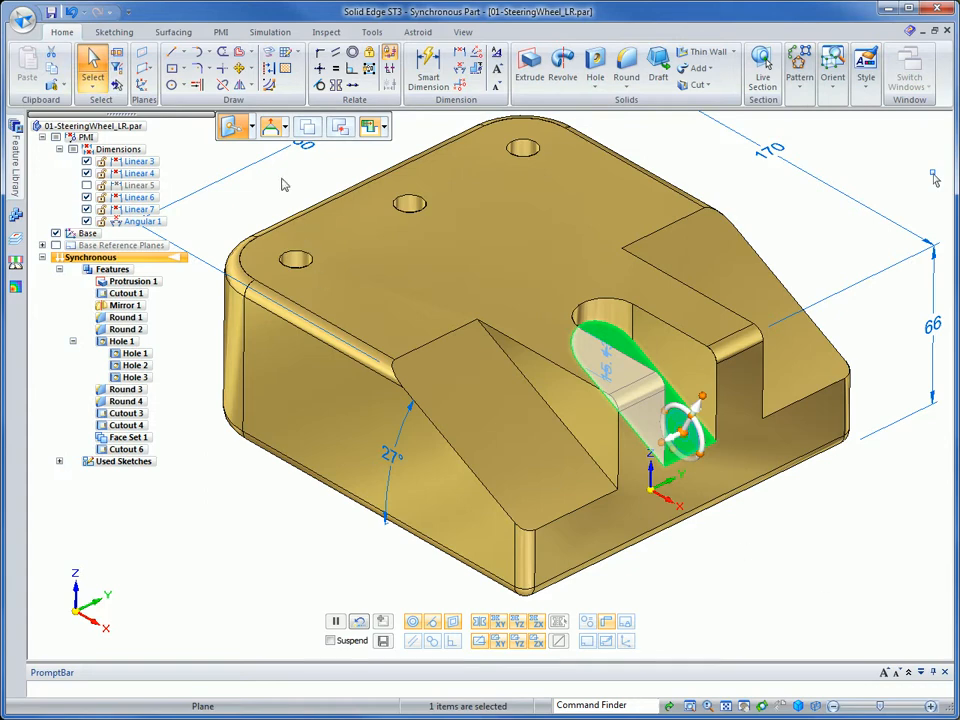
- Relate the sloped slot floor to the angled face on the side away from the 27° dimension, with Persist on
{"action": "left_click", "coordinate": [251, 126]}
{"action": "left_click", "coordinate": [252, 198]}
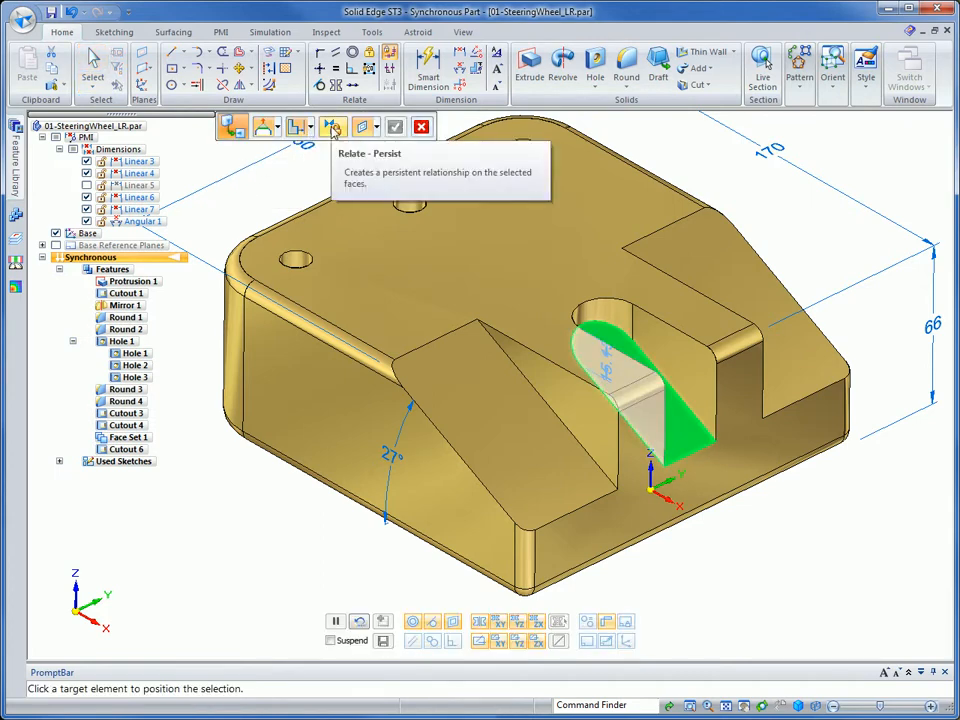
{"action": "left_click", "coordinate": [333, 128]}
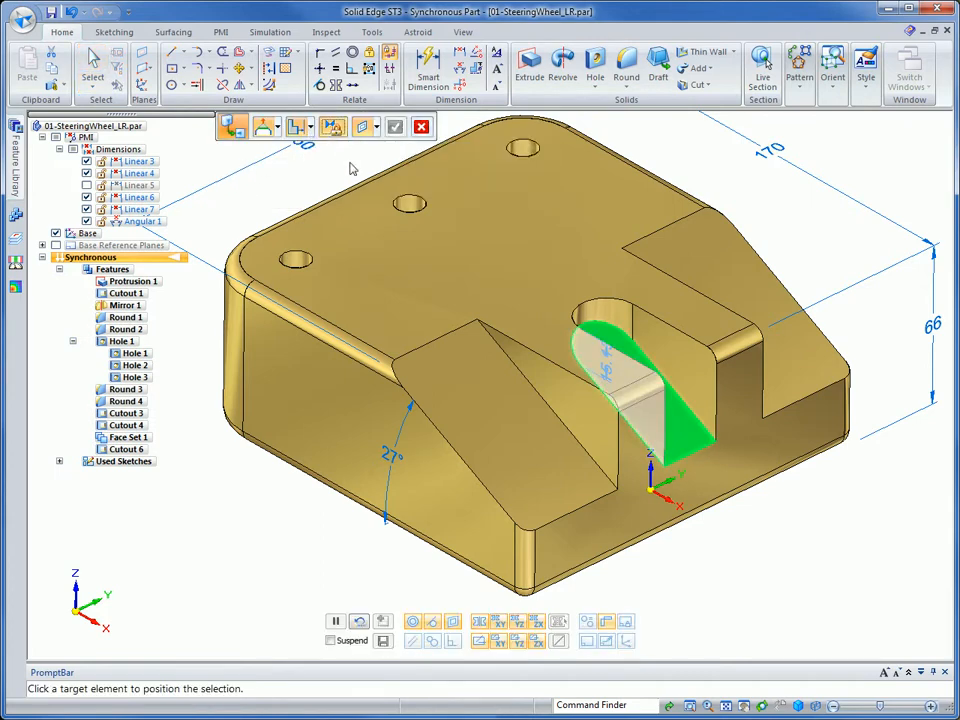
{"action": "left_click", "coordinate": [650, 266]}
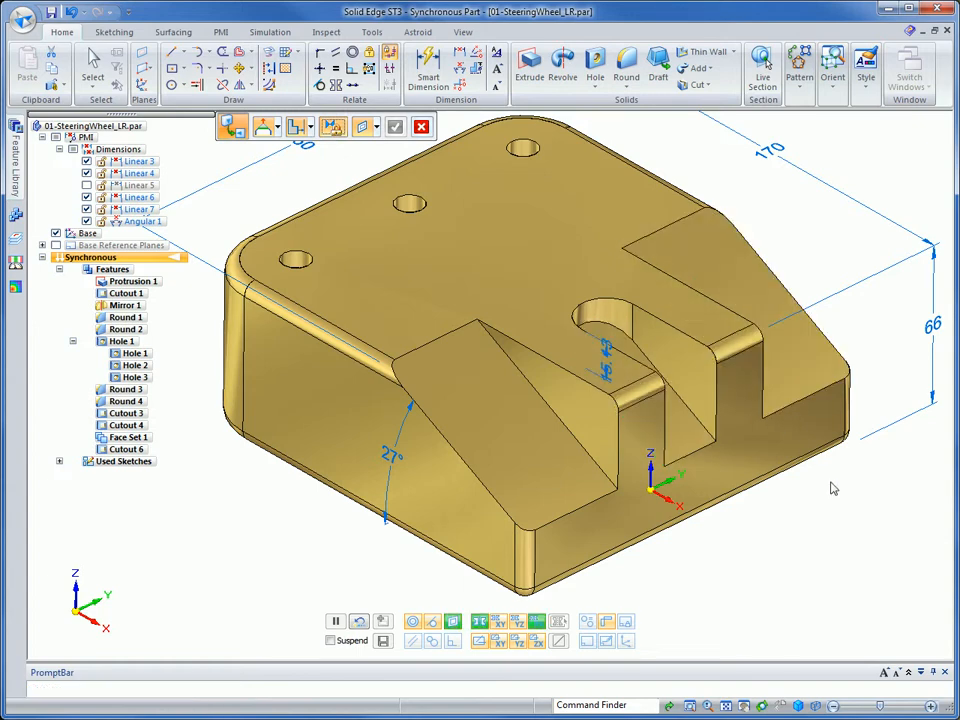
{"action": "left_click", "coordinate": [395, 126]}
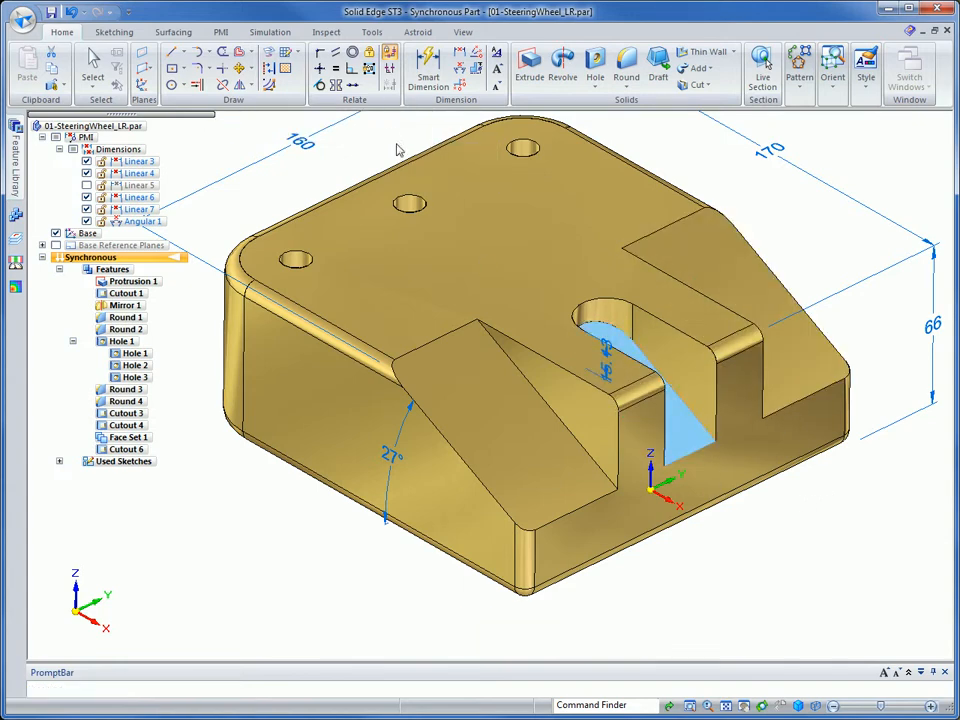
{"action": "left_click", "coordinate": [697, 541]}
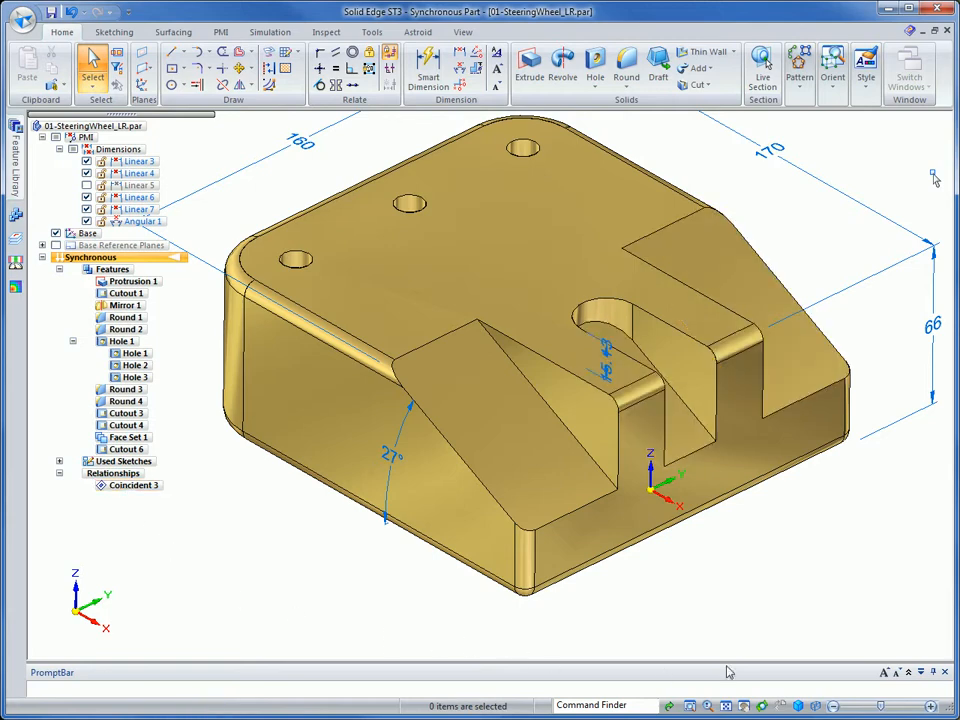
- Try moving the persistently related slot floor along its normal with the live rules still active
{"action": "left_click", "coordinate": [695, 445]}
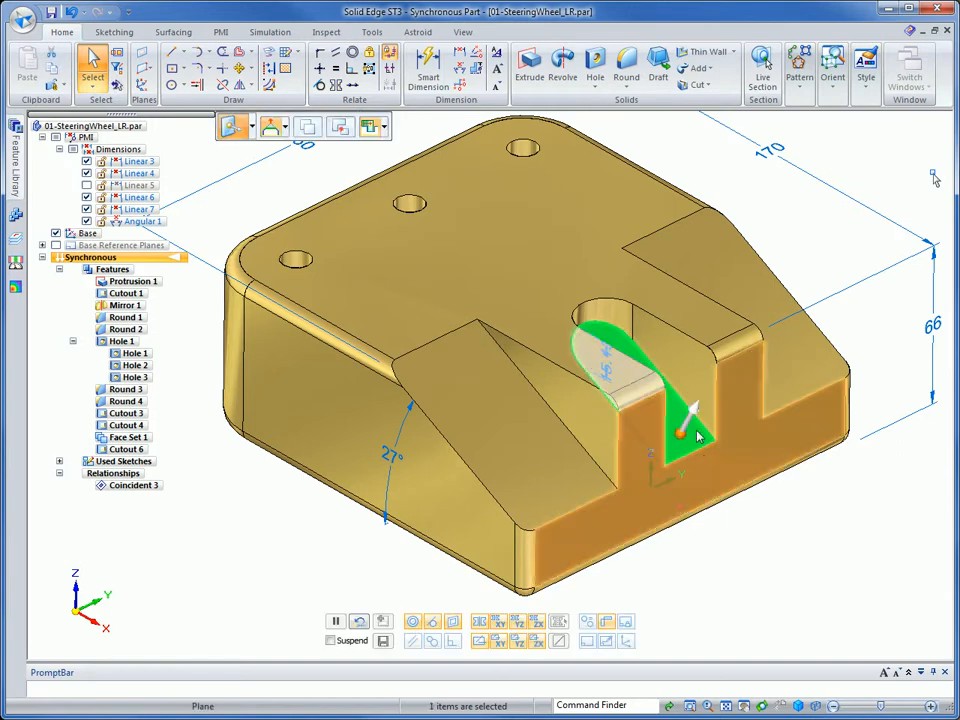
{"action": "left_click_drag", "start_coordinate": [697, 437], "coordinate": [695, 425]}
{"action": "left_click", "coordinate": [697, 425]}
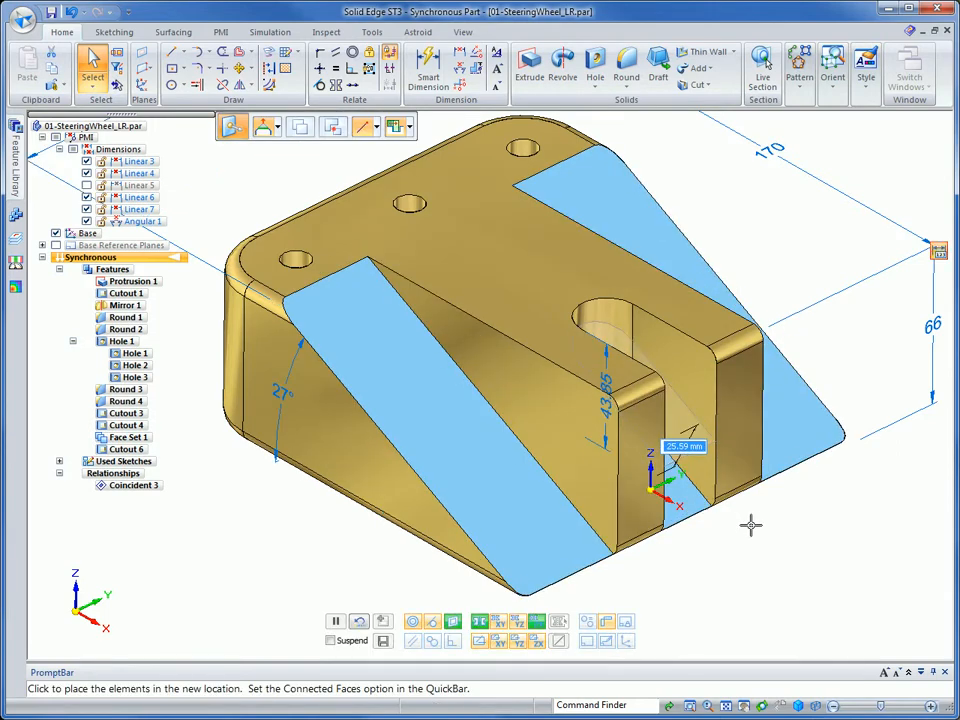
{"action": "left_click", "coordinate": [820, 512]}
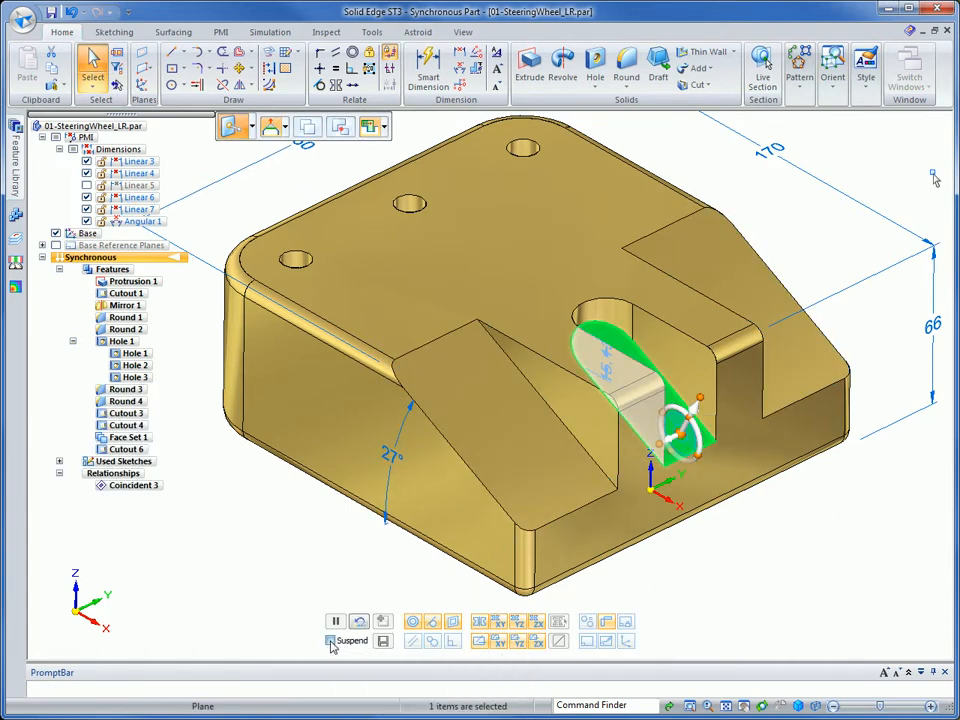
- Suspend the live rules and raise the slot floor slightly together with its persistently related angled face
{"action": "left_click", "coordinate": [694, 448]}
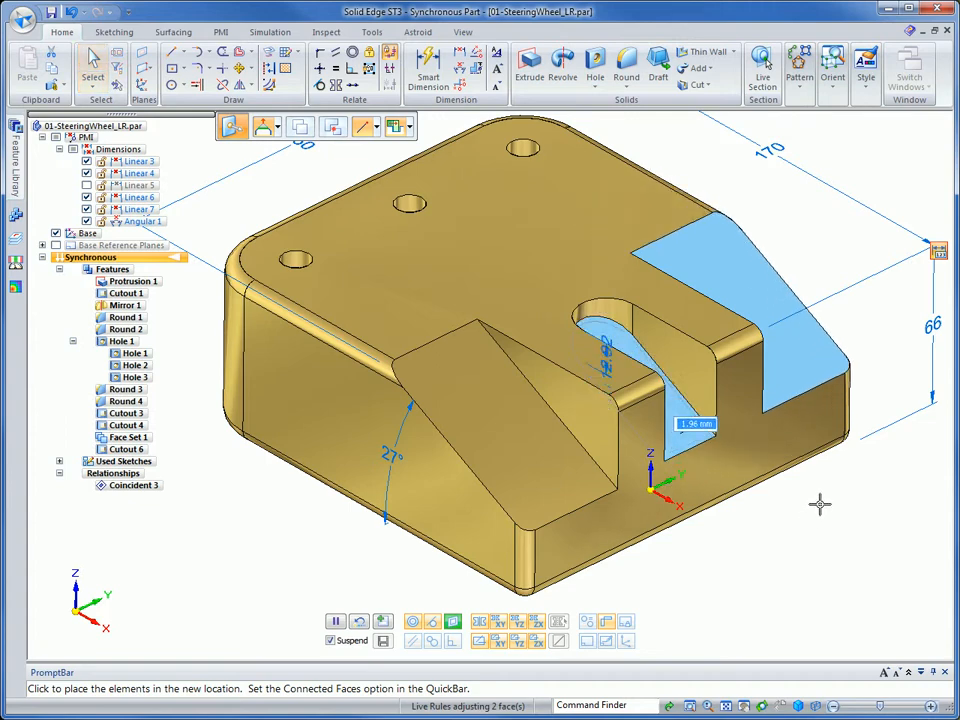
{"action": "left_click", "coordinate": [818, 508]}
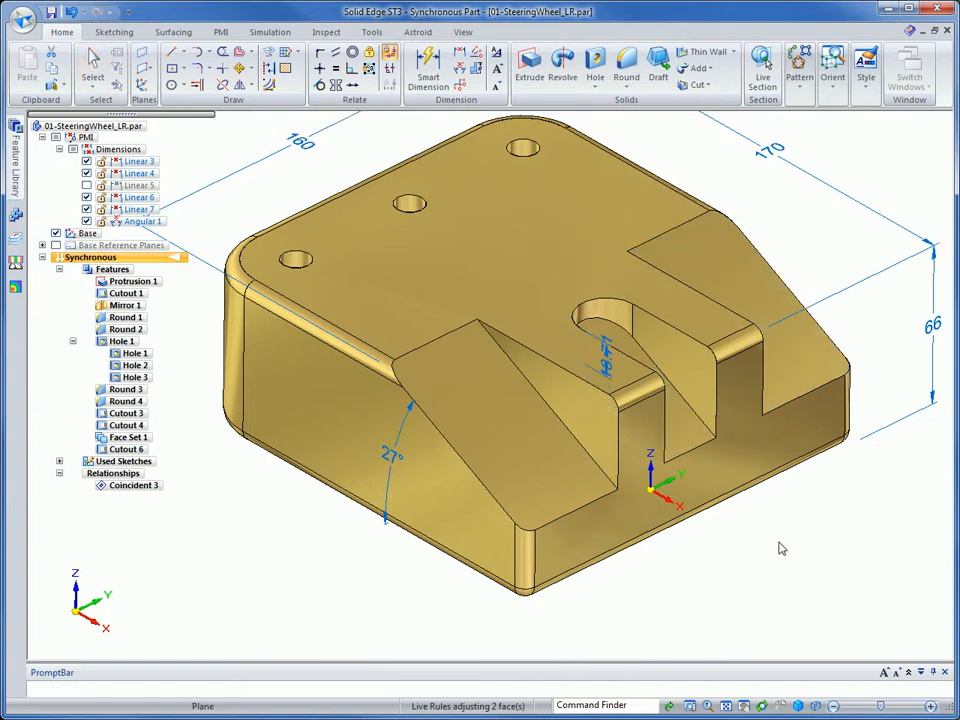
- Rotate the slot floor and its related angled face to a shallower slope about the steering wheel near the floor's front edge, and clear the selection
{"action": "left_click", "coordinate": [690, 442]}
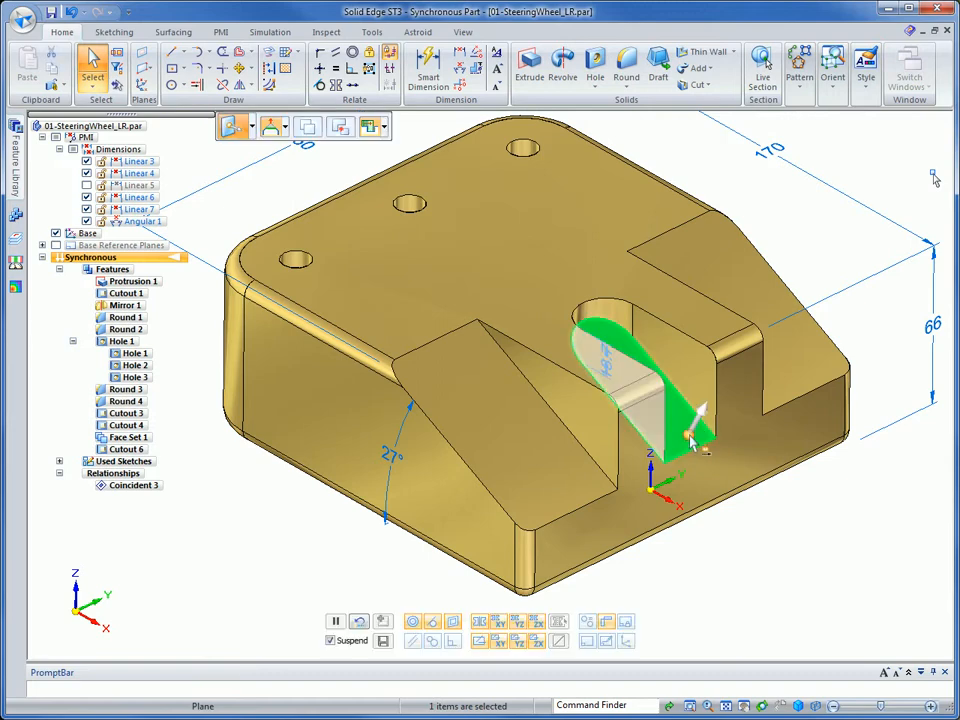
{"action": "left_click_drag", "start_coordinate": [691, 443], "coordinate": [692, 449]}
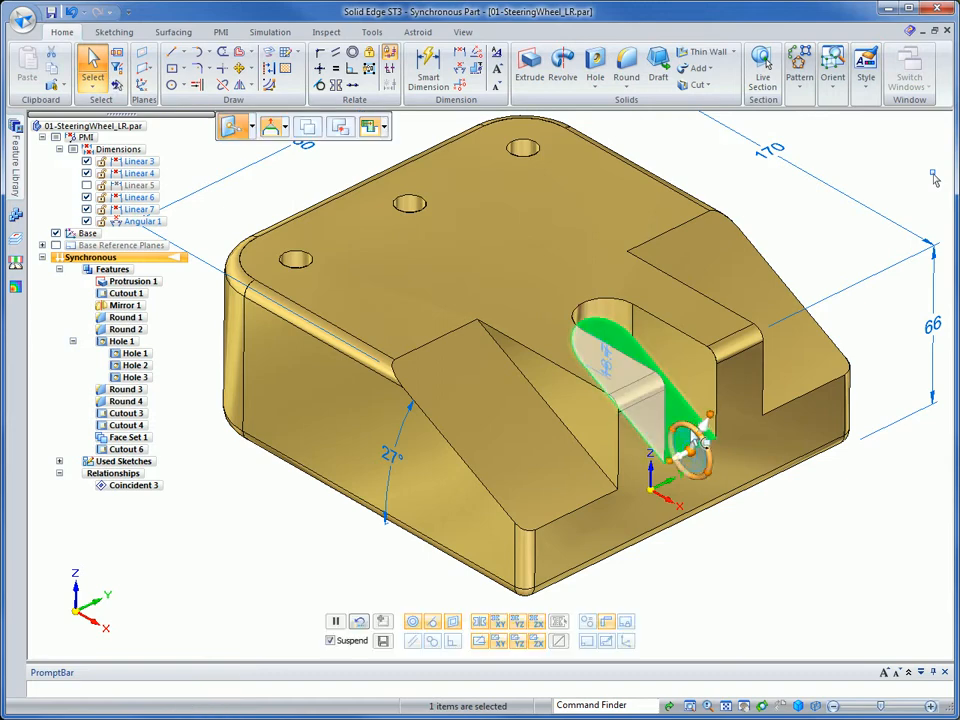
{"action": "left_click", "coordinate": [698, 436]}
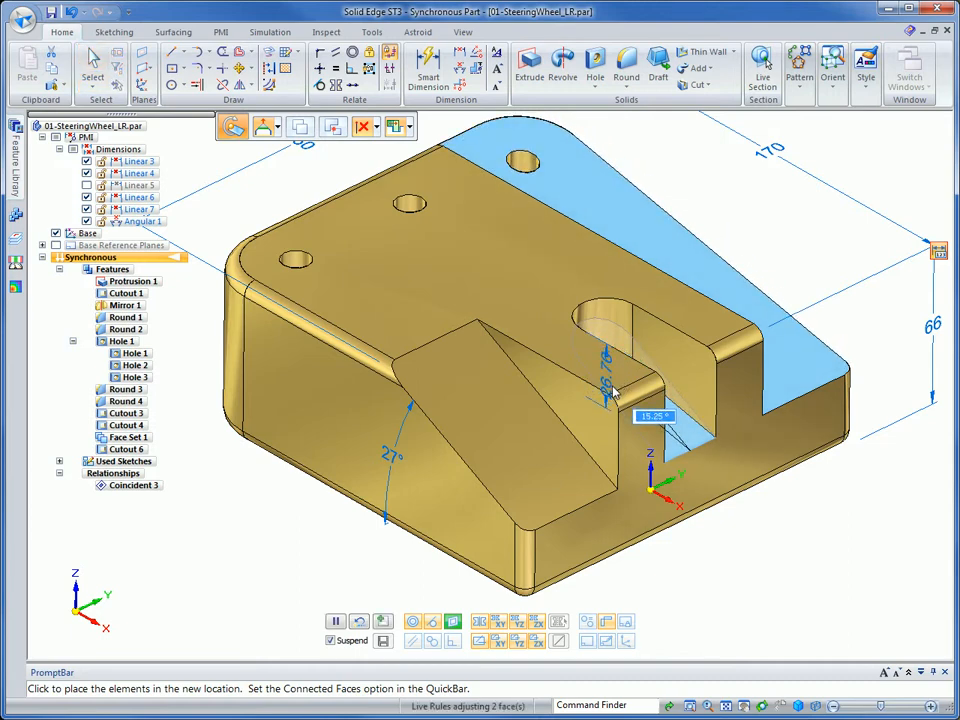
{"action": "left_click", "coordinate": [623, 397]}
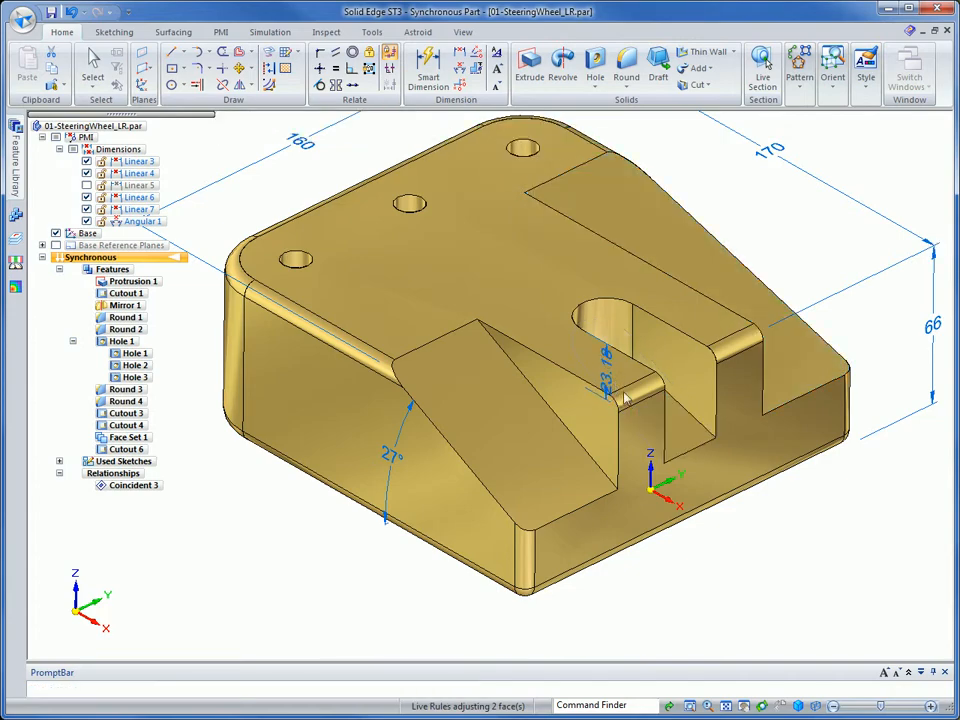
{"action": "left_click", "coordinate": [760, 556]}
{"action": "middle_click_drag", "start_coordinate": [760, 567], "coordinate": [688, 552]}
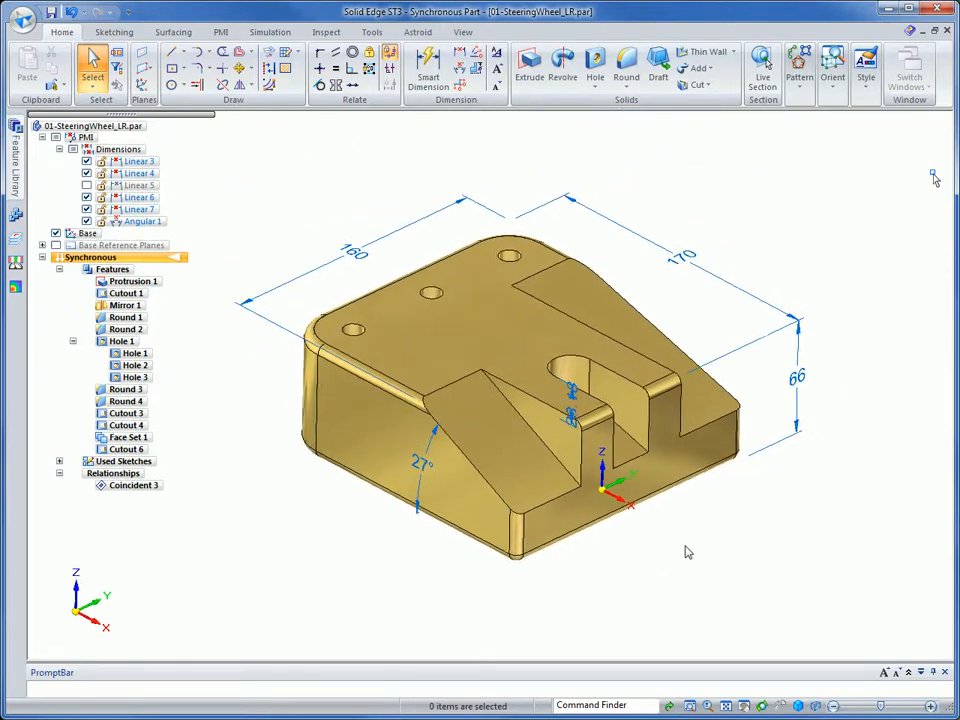